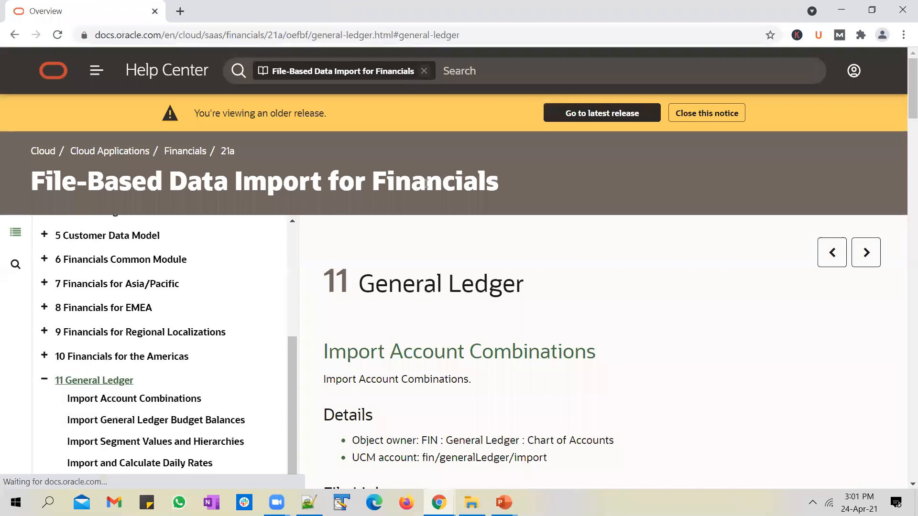
Switch the File-Based Data Import guide to the latest release and expand the General Ledger chapter in its contents.
click(601, 113)
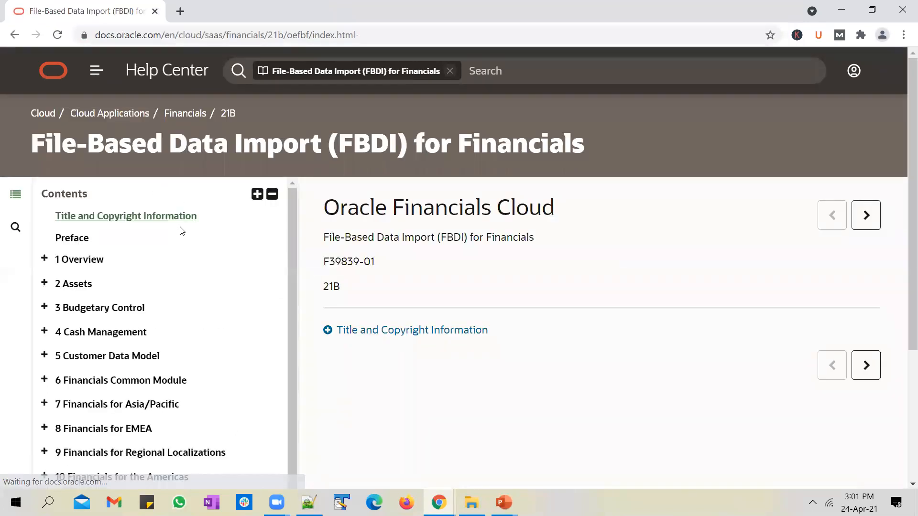
scroll(82, 379, down, 5)
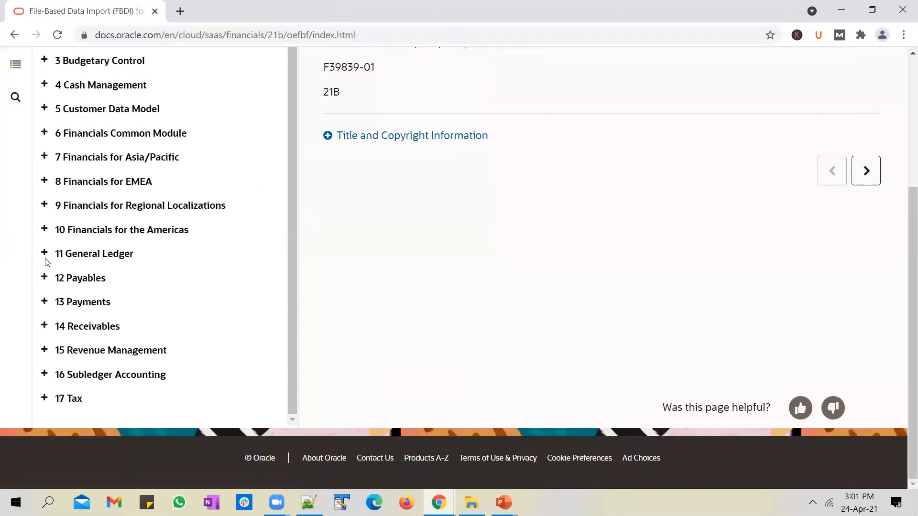
click(45, 253)
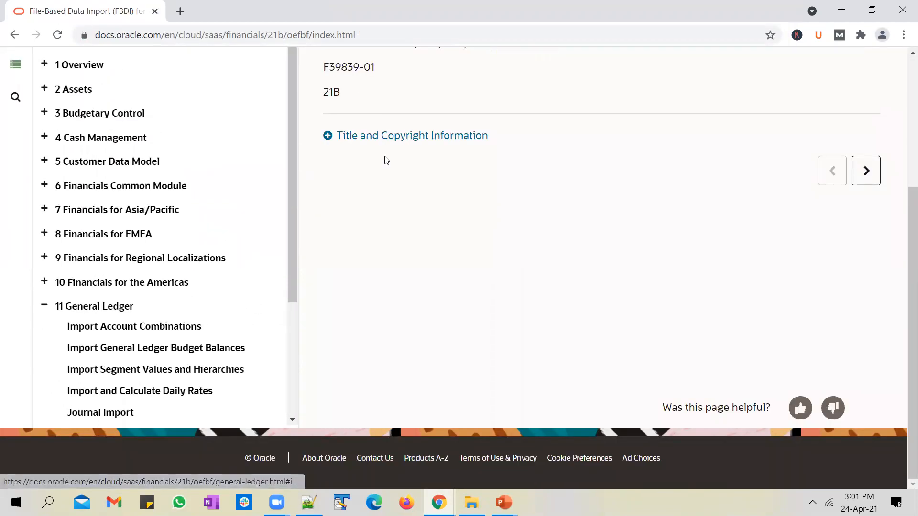
Look through the chapters of the 21B File-Based Data Import guide and the import topics listed under General Ledger.
scroll(305, 194, up, 3)
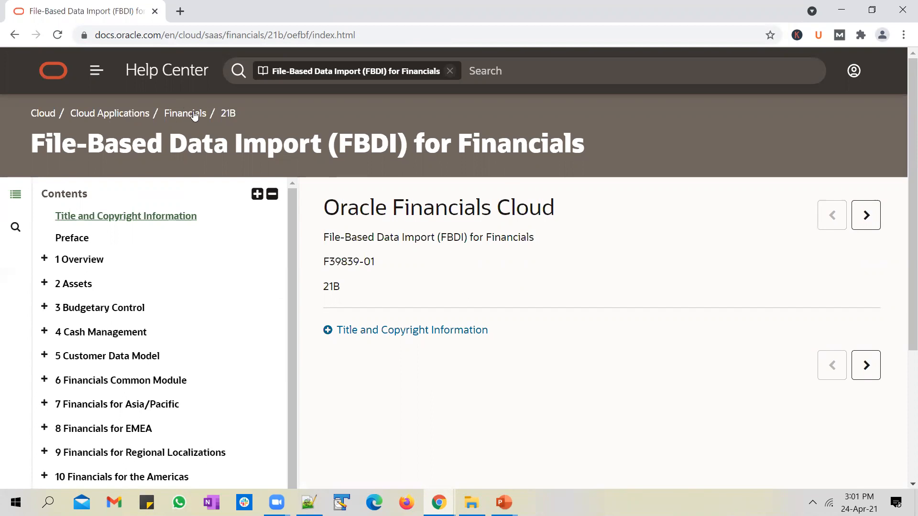
scroll(170, 271, down, 3)
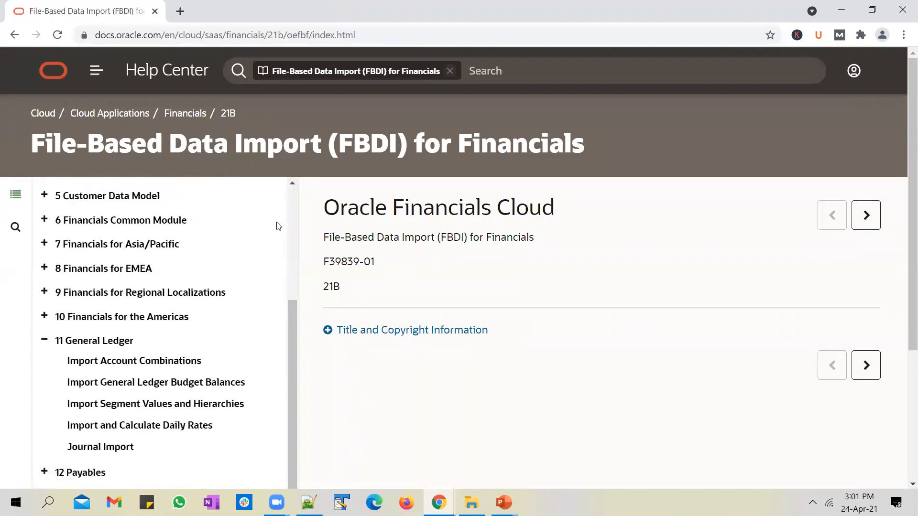
scroll(240, 234, up, 4)
scroll(98, 352, down, 1)
scroll(98, 352, down, 5)
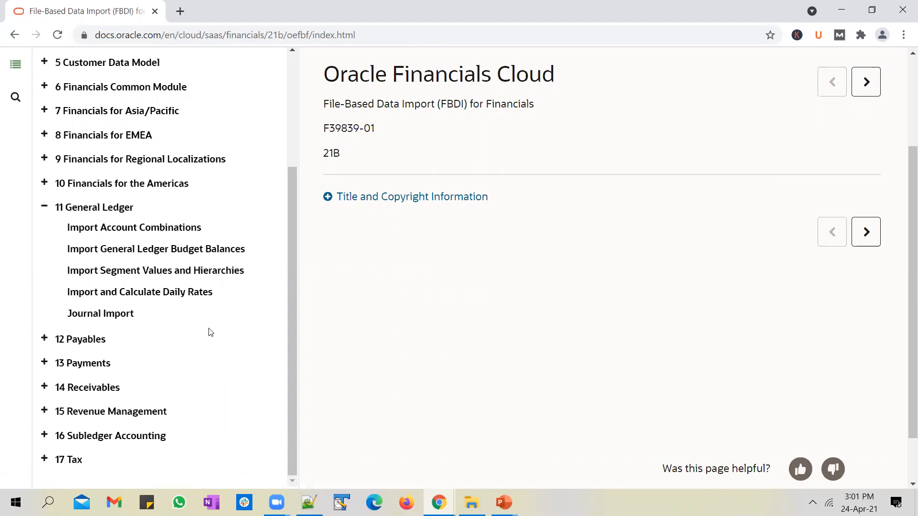
scroll(210, 332, up, 3)
scroll(143, 382, down, 2)
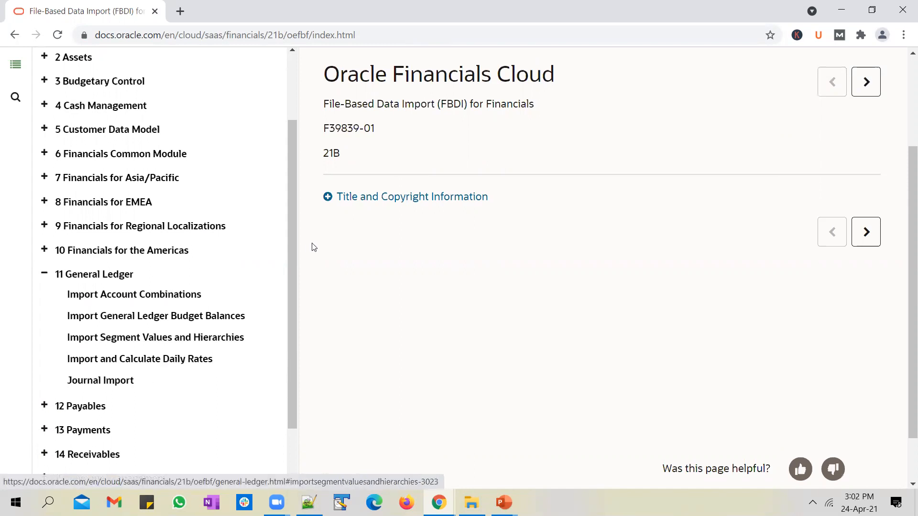
scroll(327, 188, up, 3)
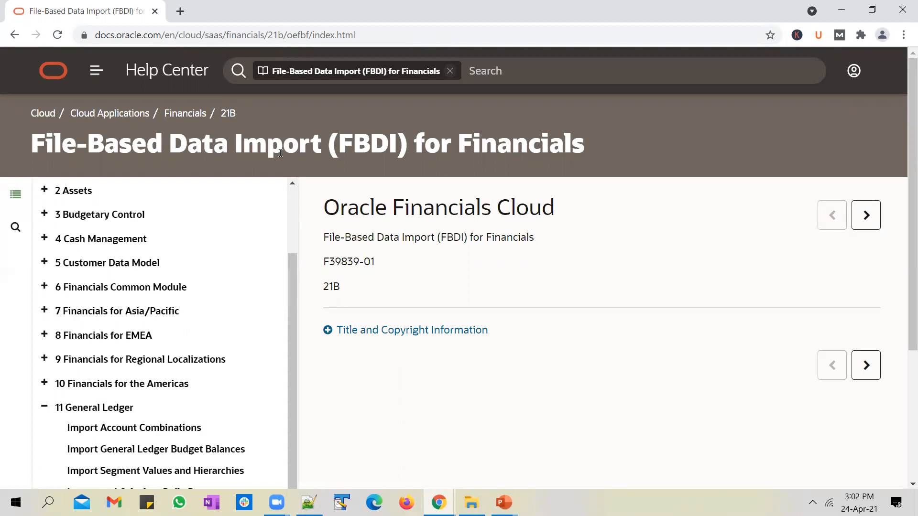
scroll(327, 135, down, 4)
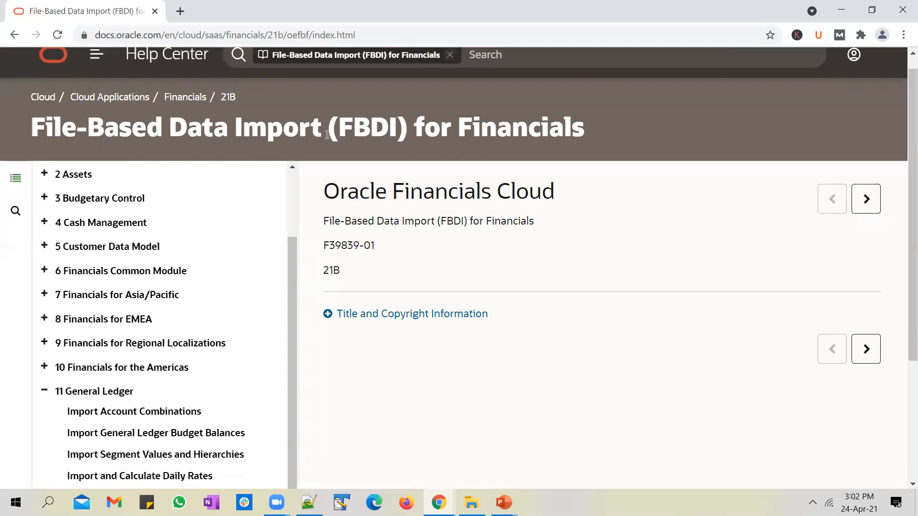
Download JournalImportTemplate.xlsm from the General Ledger chapter's Journal Import topic and open it in Excel with editing and active content enabled.
click(122, 319)
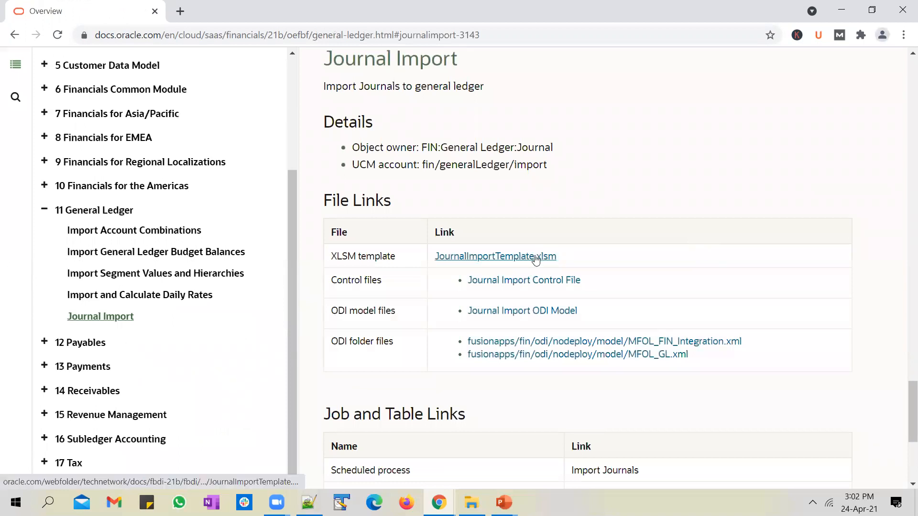
click(535, 260)
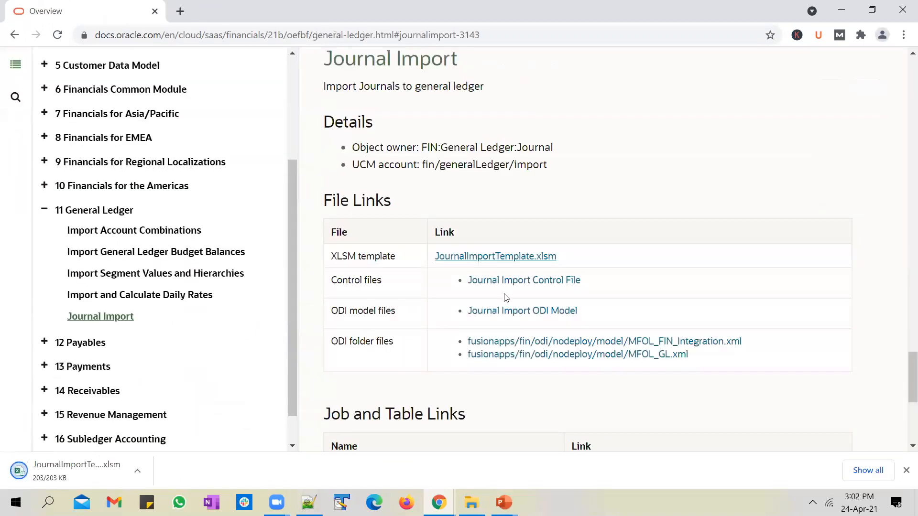
click(105, 478)
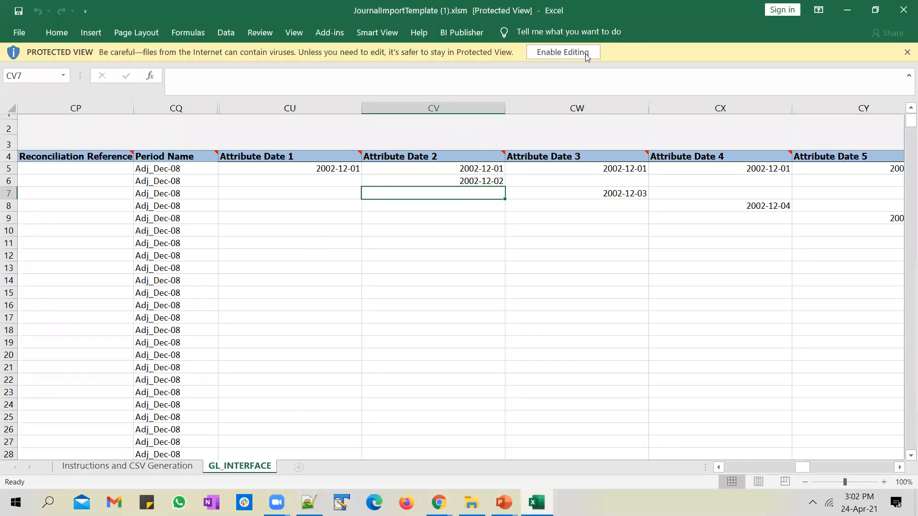
click(586, 53)
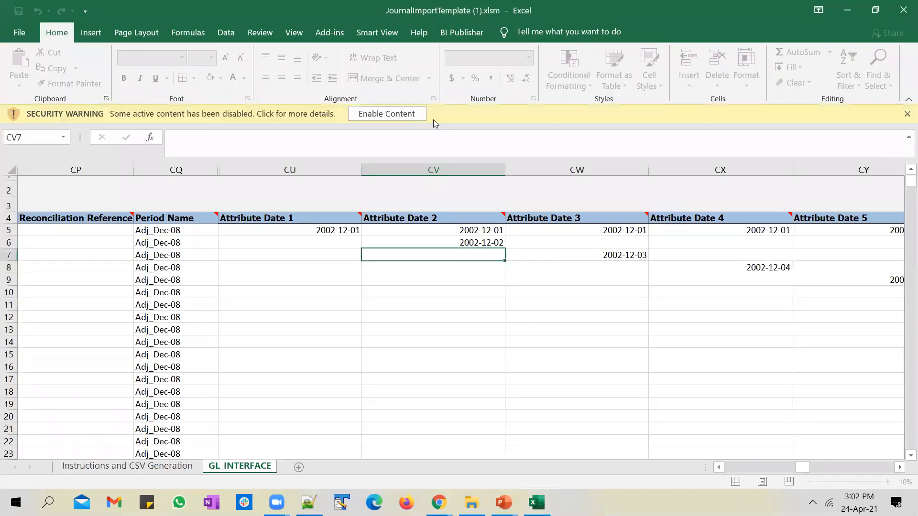
click(404, 117)
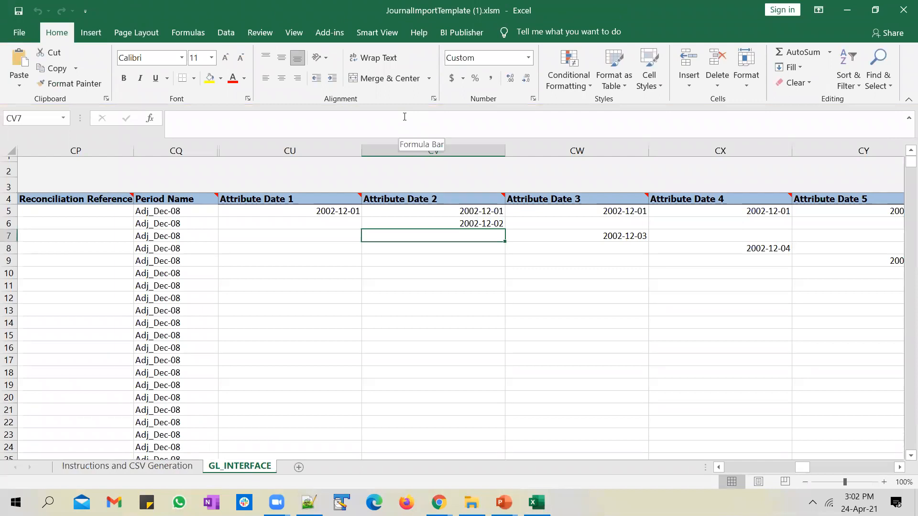
Read the Instructions and CSV Generation sheet and examine the column headers in row 4 of the GL_INTERFACE sheet.
drag(805, 467, 727, 466)
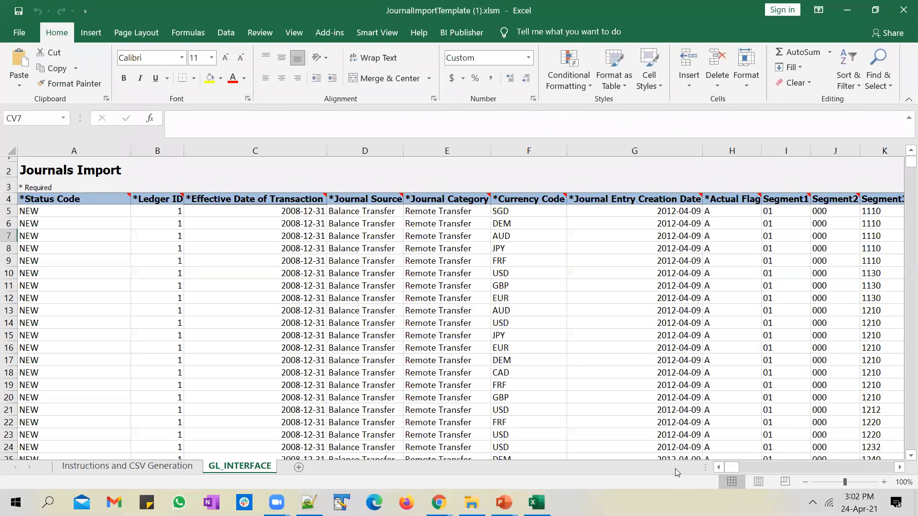
click(58, 200)
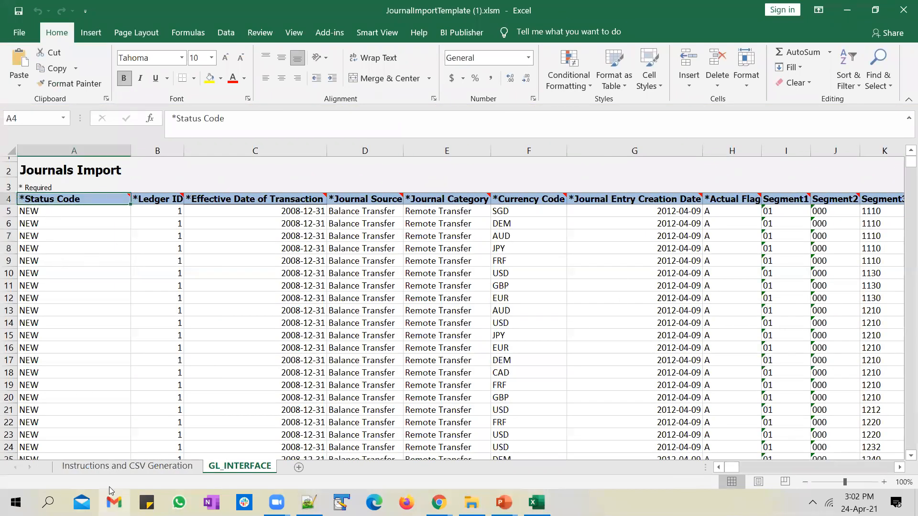
click(104, 469)
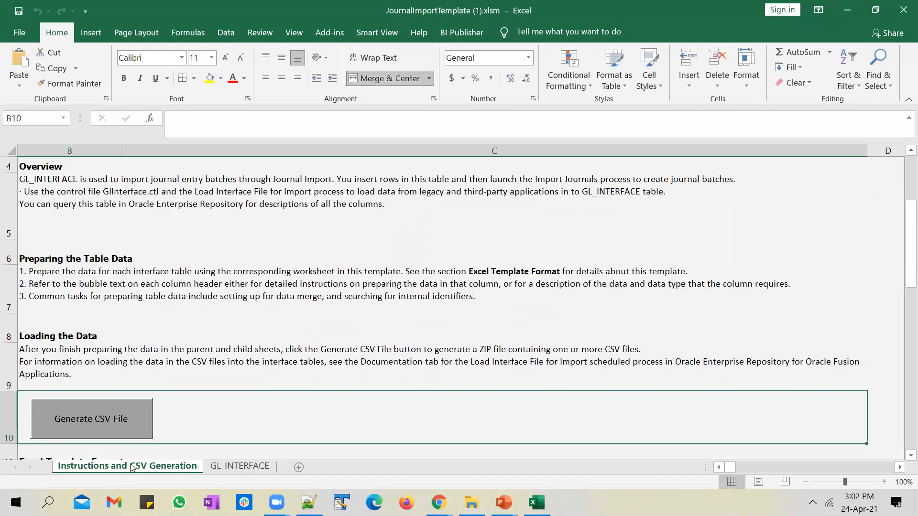
scroll(258, 264, up, 1)
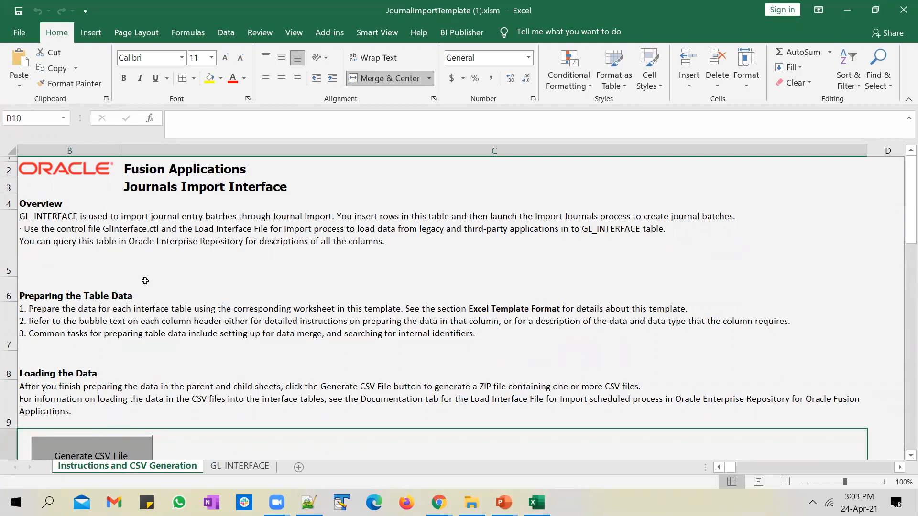
click(254, 467)
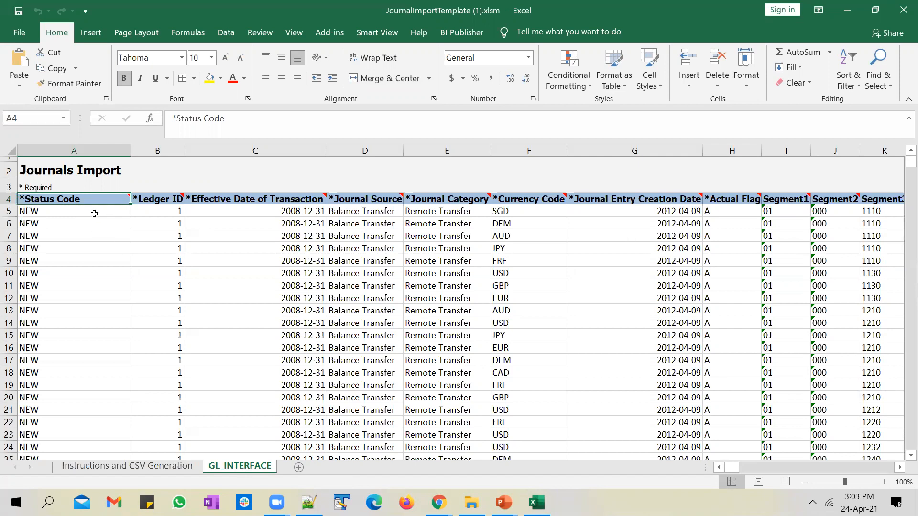
click(9, 200)
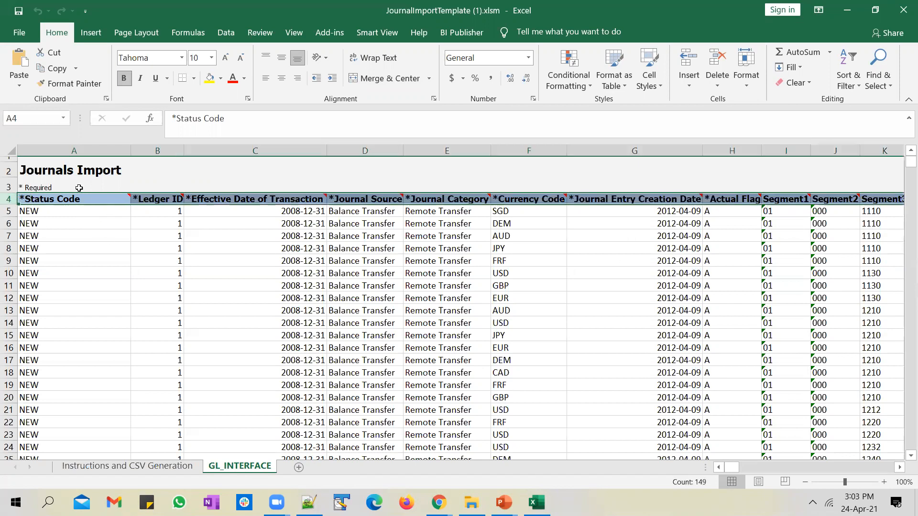
click(100, 199)
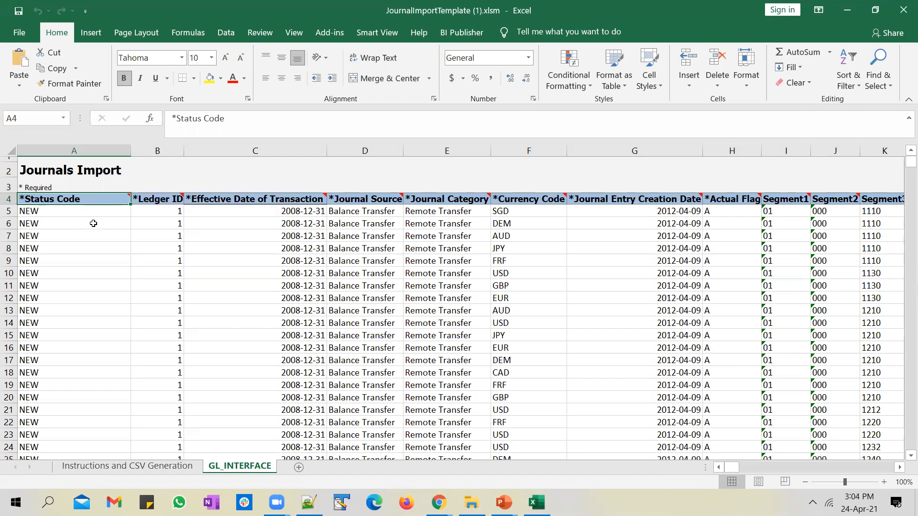
click(88, 215)
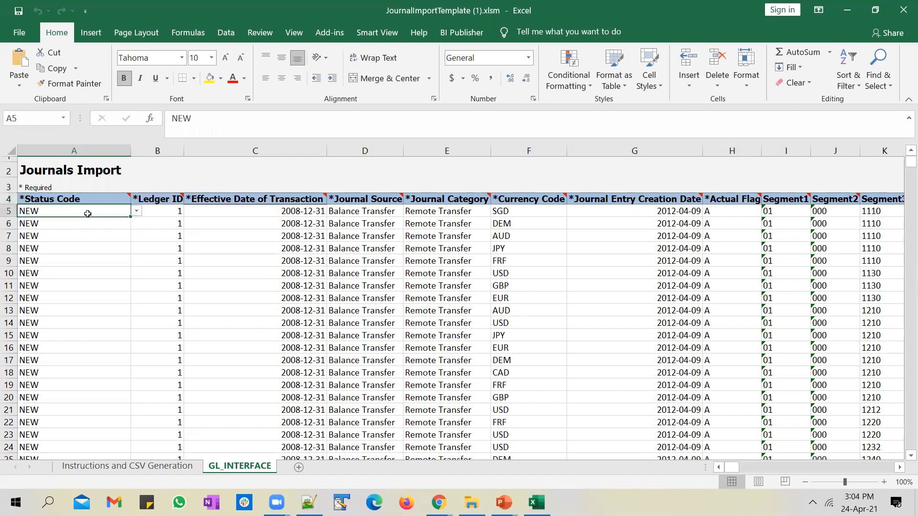
click(70, 198)
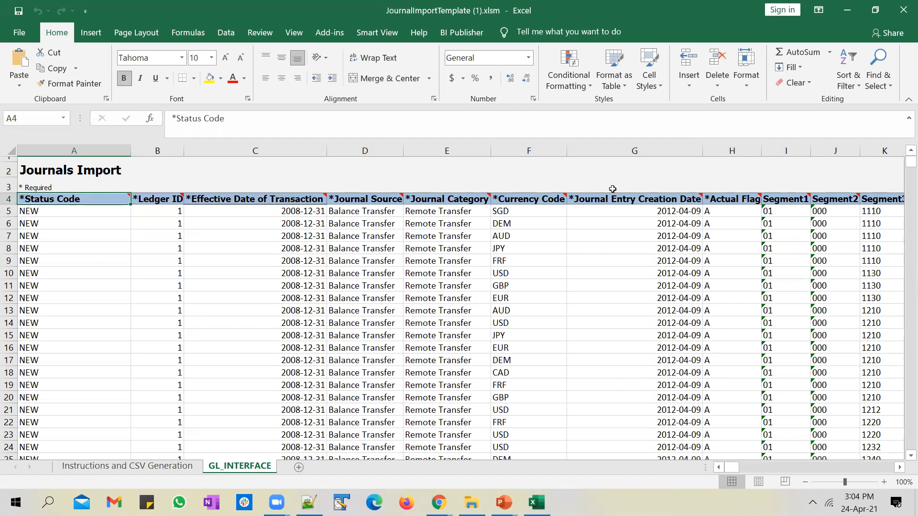
Delete the sample journal rows 5 through 649 from the GL_INTERFACE sheet, keeping the header row.
click(9, 211)
drag(9, 211, 3, 450)
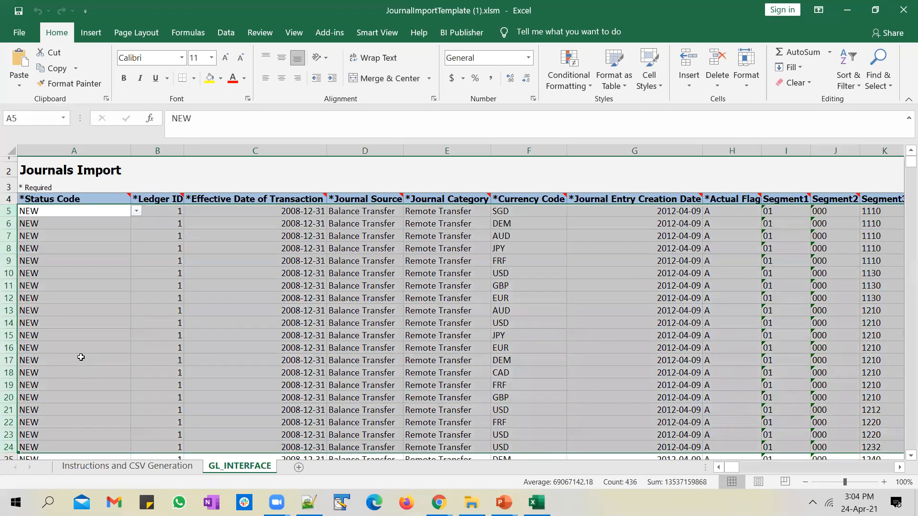
scroll(85, 359, down, 1)
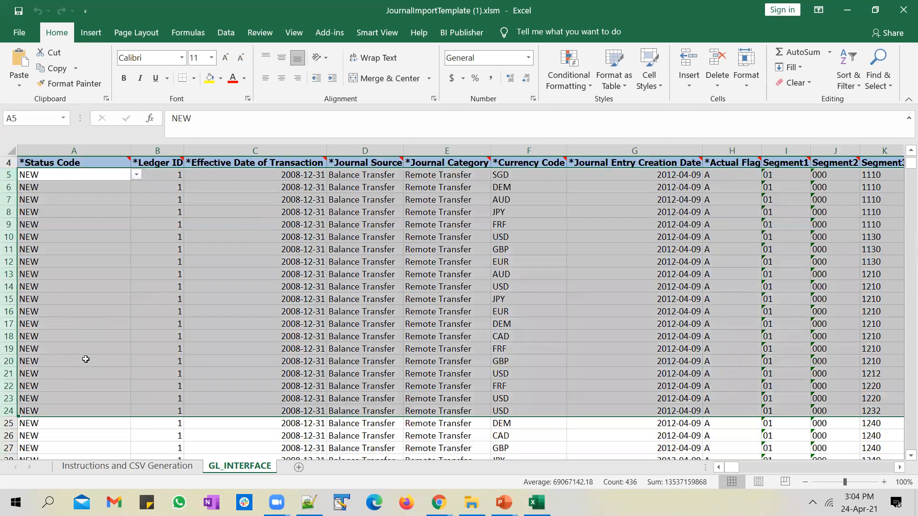
scroll(86, 358, up, 1)
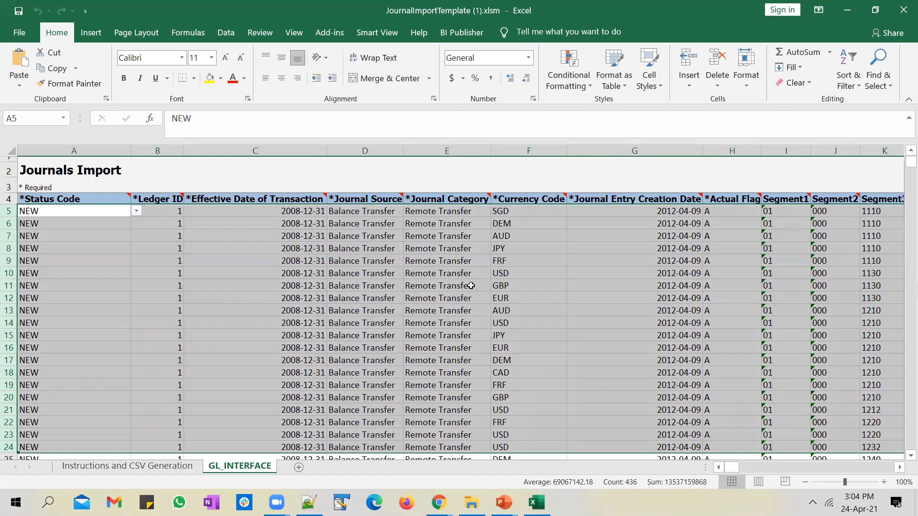
scroll(168, 337, down, 10)
scroll(169, 337, down, 20)
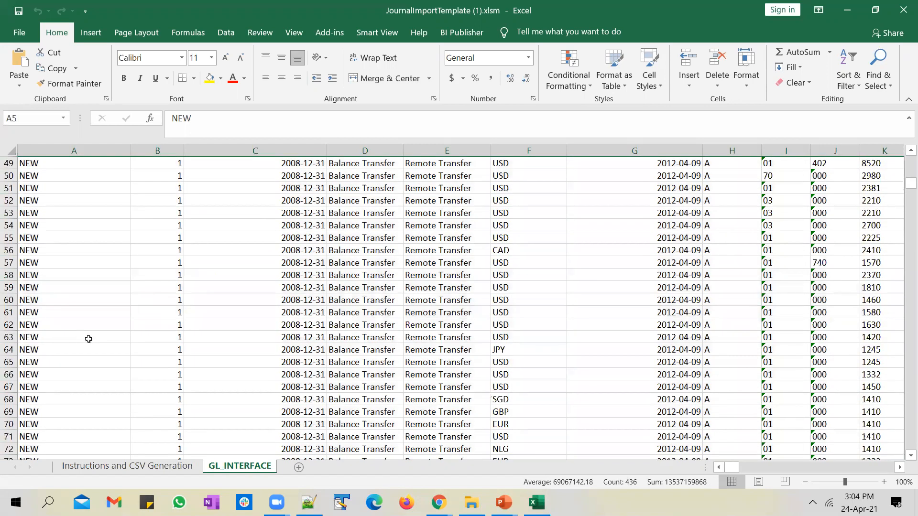
scroll(92, 344, down, 19)
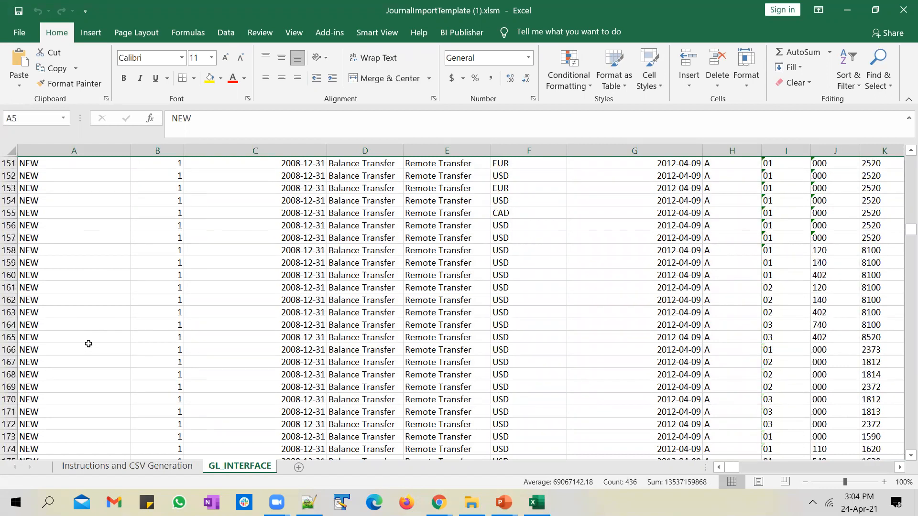
drag(911, 244, 898, 468)
scroll(22, 337, down, 4)
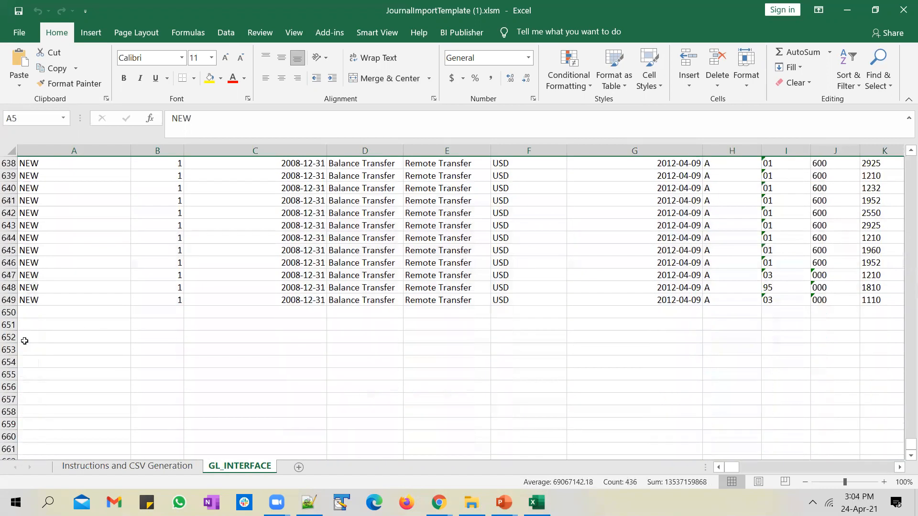
shift+click(8, 301)
right_click(8, 301)
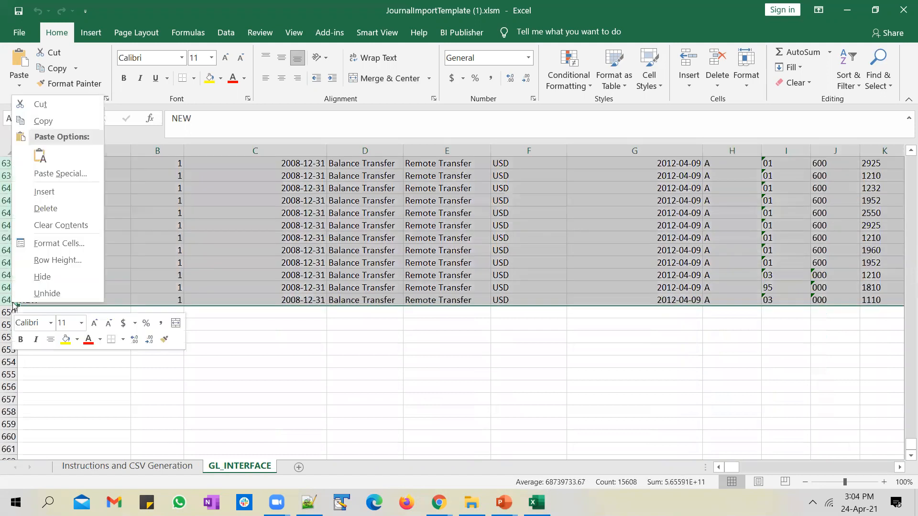
click(49, 216)
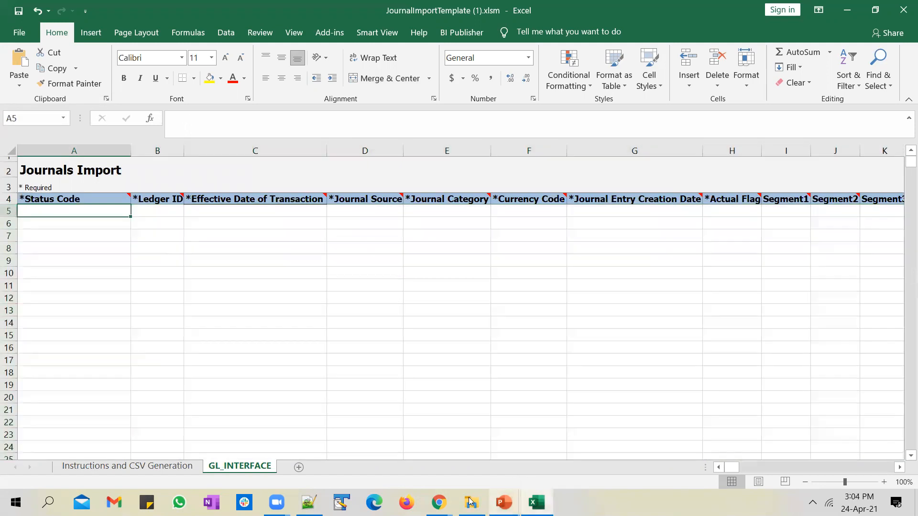
Open 33.1.SampleDataJournalImportTemplate.xlsm from the Youtube Videos folder and copy journal rows 5 through 8 of its GL_INTERFACE sheet.
click(468, 500)
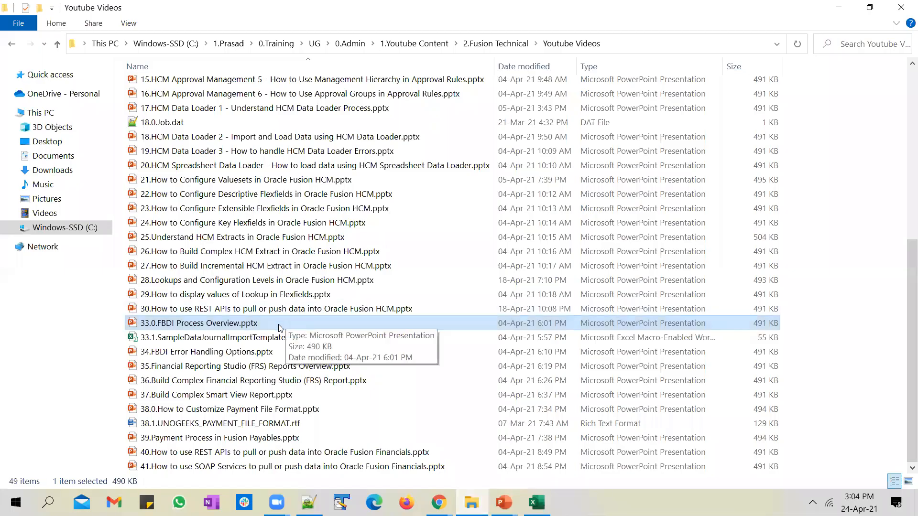
click(282, 337)
click(536, 502)
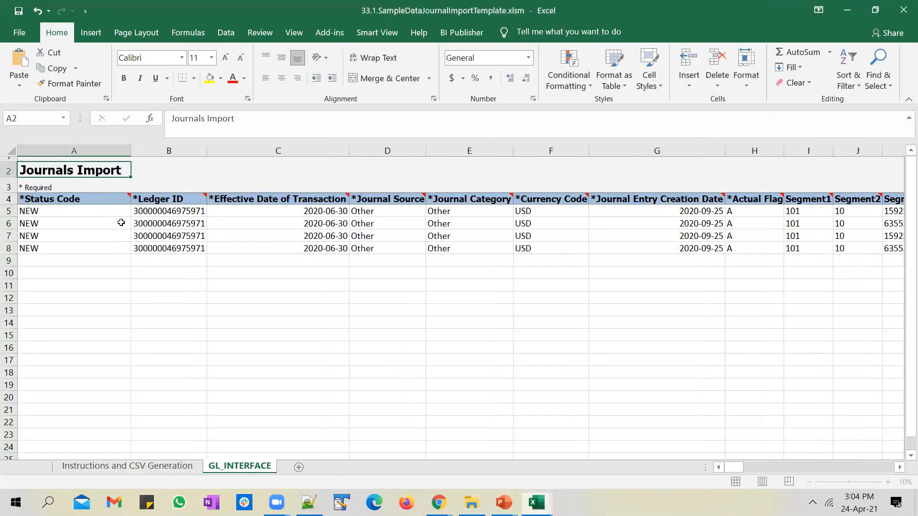
drag(17, 212, 15, 249)
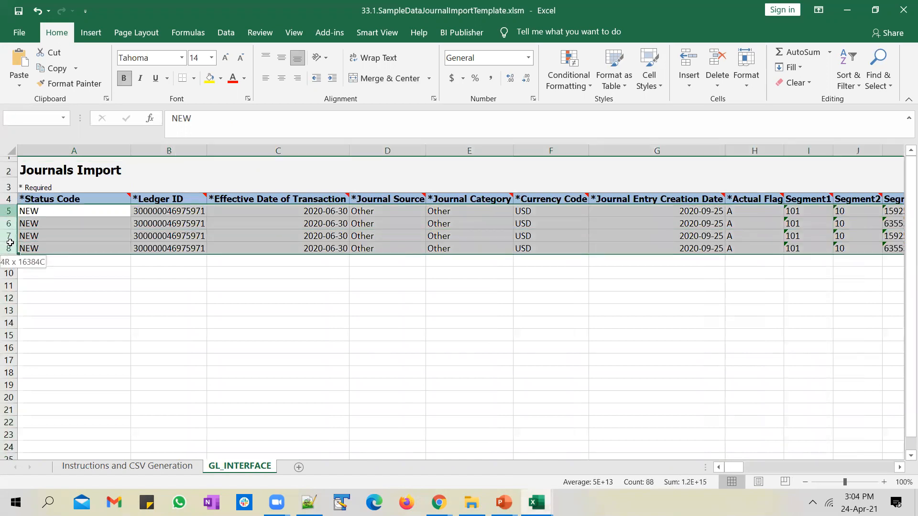
key(ctrl+c)
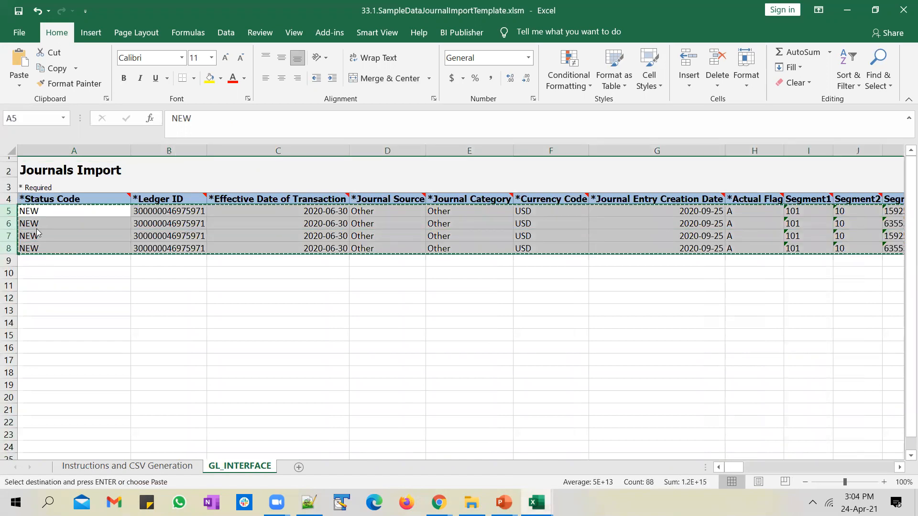
Paste the copied journal rows into rows 5 through 8 of JournalImportTemplate (1).xlsm's GL_INTERFACE sheet and widen the Ledger ID column to fit.
key(ctrl+Tab)
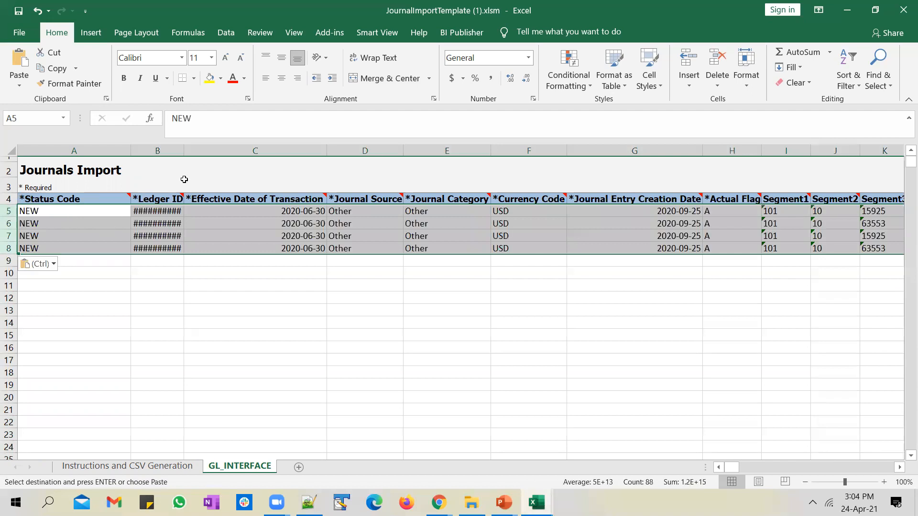
double_click(184, 150)
click(188, 213)
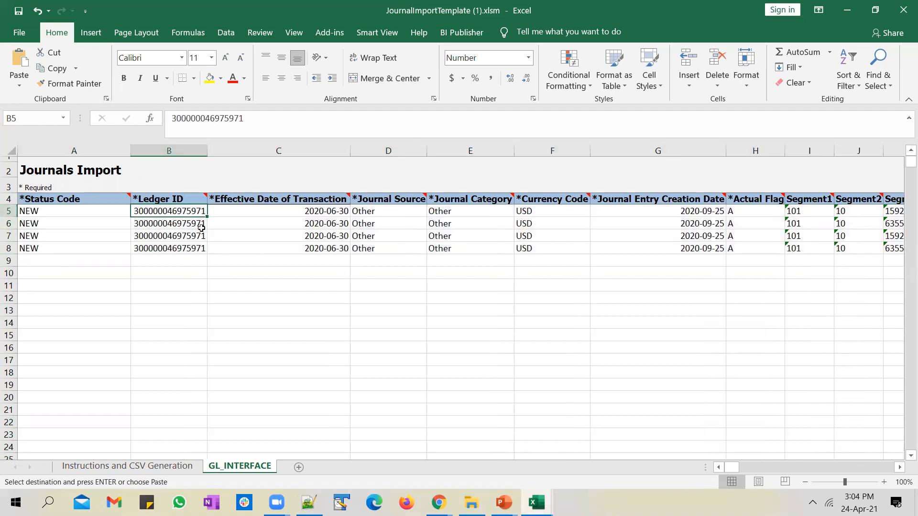
Set the Effective Date of Transaction in cell C5 to 30-03-2021.
key(Right)
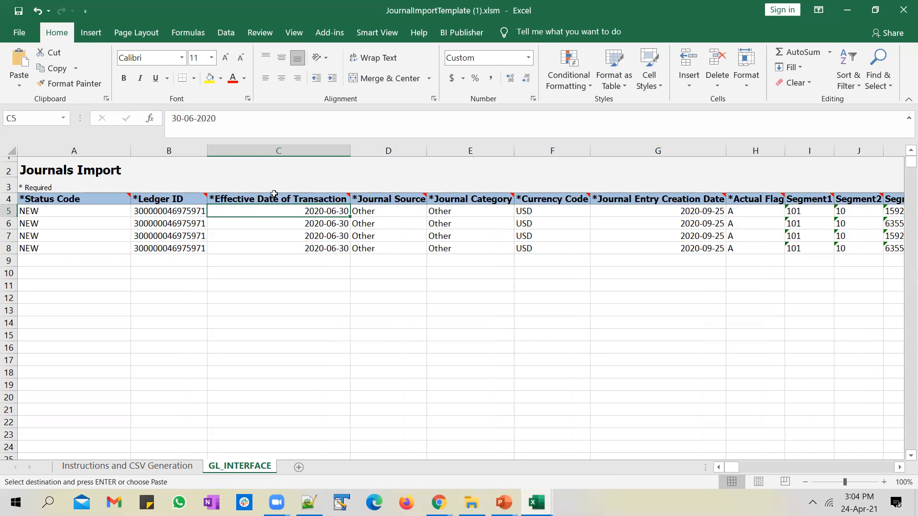
mouse_move(276, 197)
key(Right)
click(322, 212)
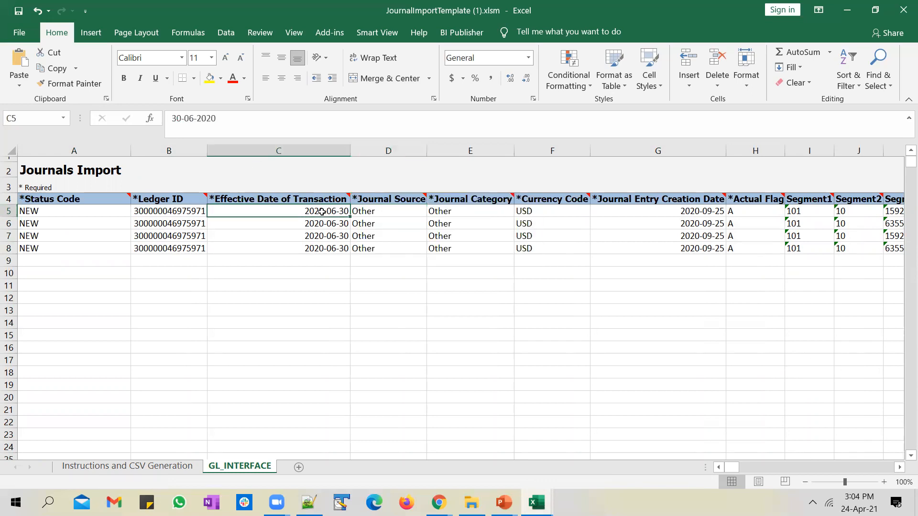
click(182, 117)
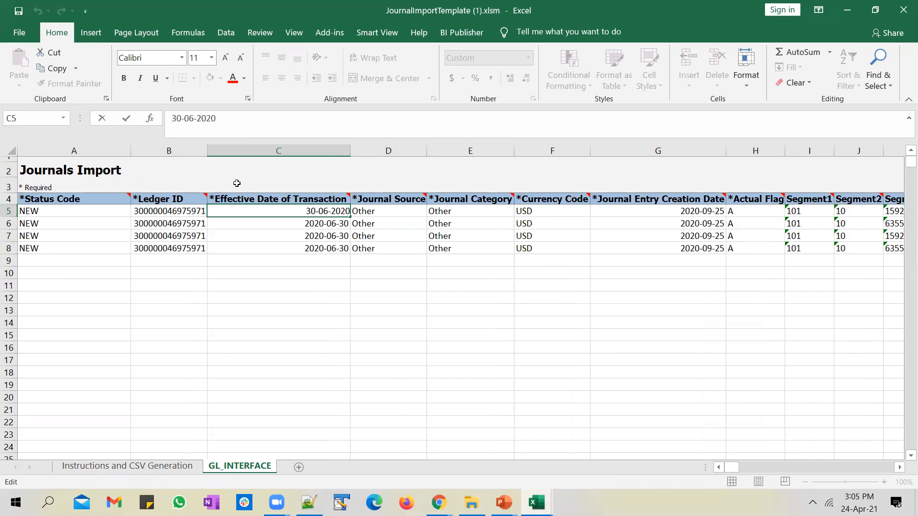
key(Right)
key(shift+Right)
text(3-202)
text(1)
key(Tab)
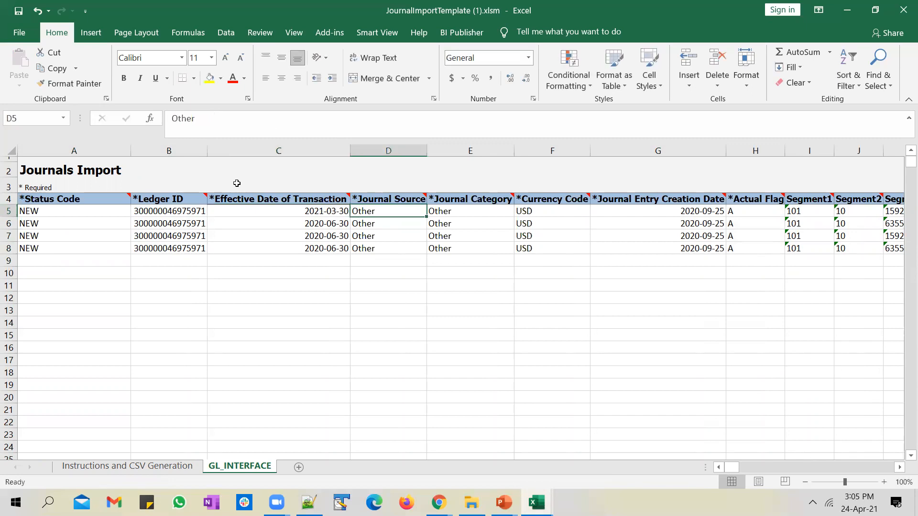
Copy the effective date from C5 into C6 through C8 and save the workbook, accepting the personal information notice.
click(336, 213)
key(ctrl+c)
drag(330, 224, 329, 249)
key(ctrl+v)
key(ctrl+s)
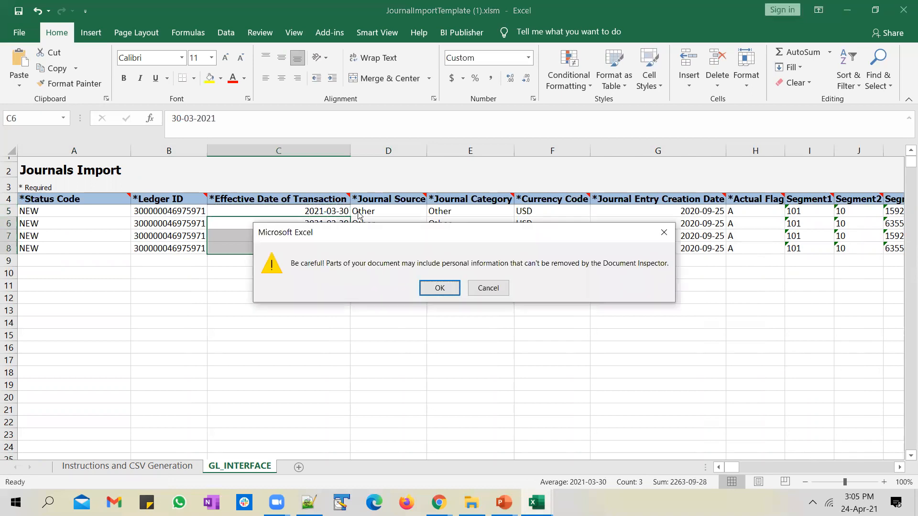
click(439, 286)
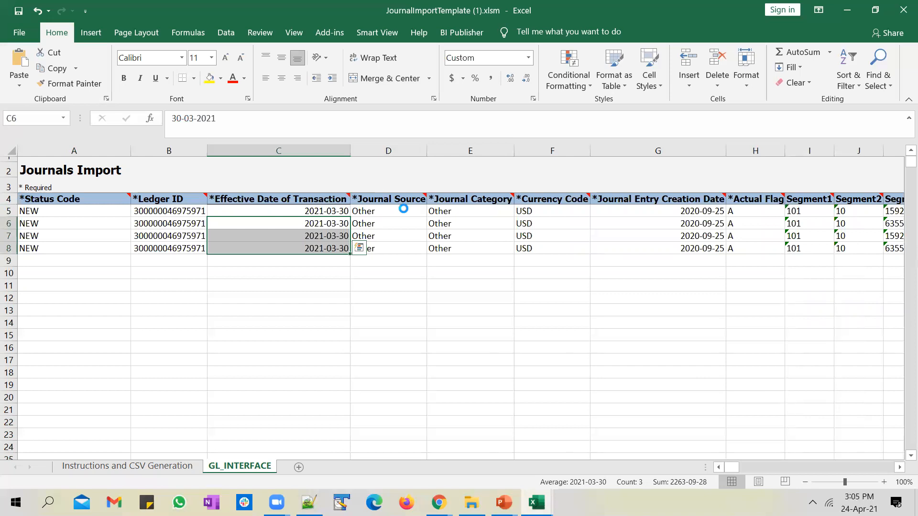
Set the Journal Entry Creation Date in cell G5 to 24-04-2021.
click(405, 211)
key(Right)
key(Right)
key(Right)
key(Right)
key(Right)
key(Right)
key(Right)
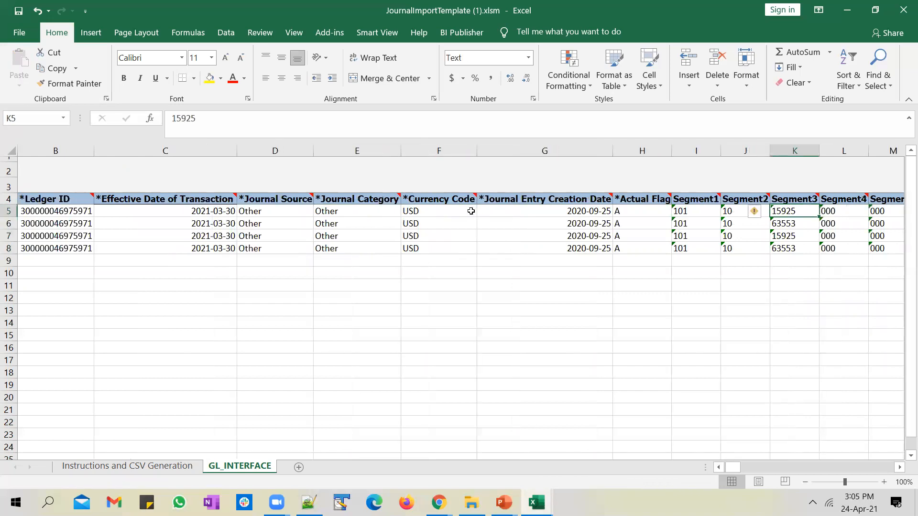
click(595, 211)
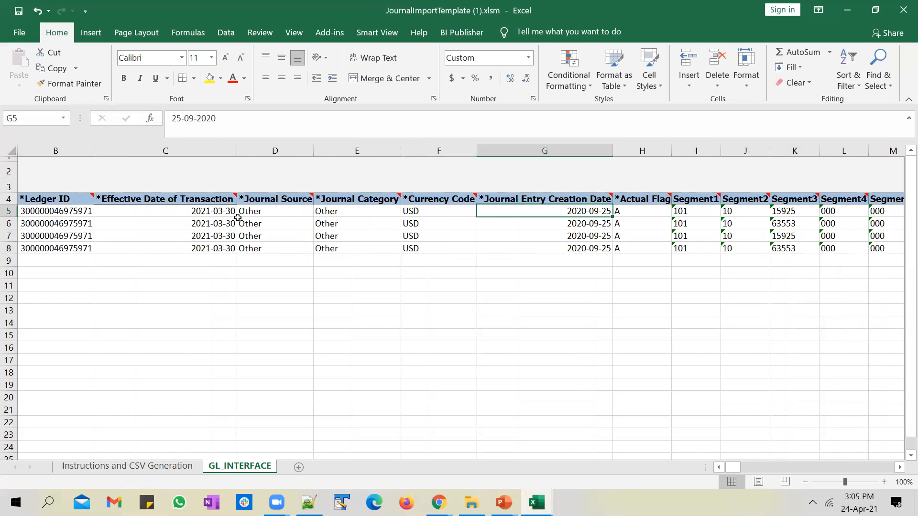
click(216, 119)
key(BackSpace)
text(1)
key(Left)
key(shift+Left)
text(4-0)
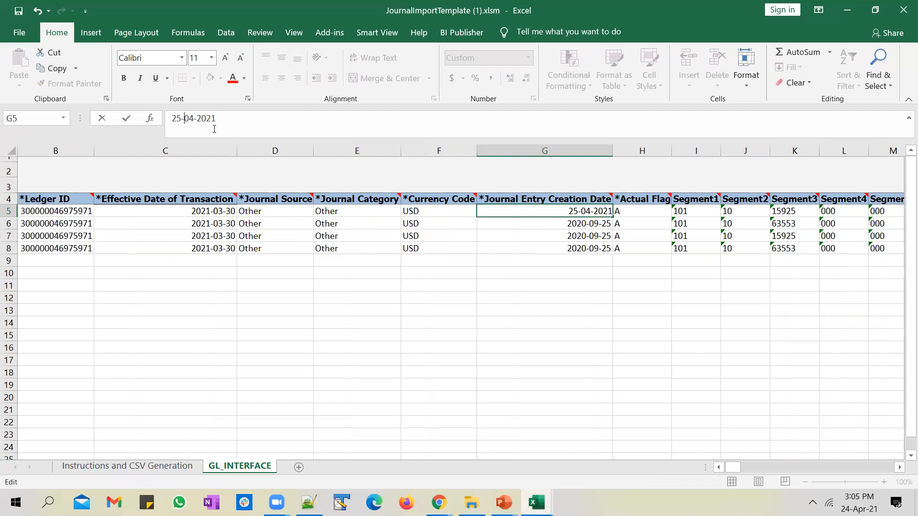
text(4)
key(ctrl+Return)
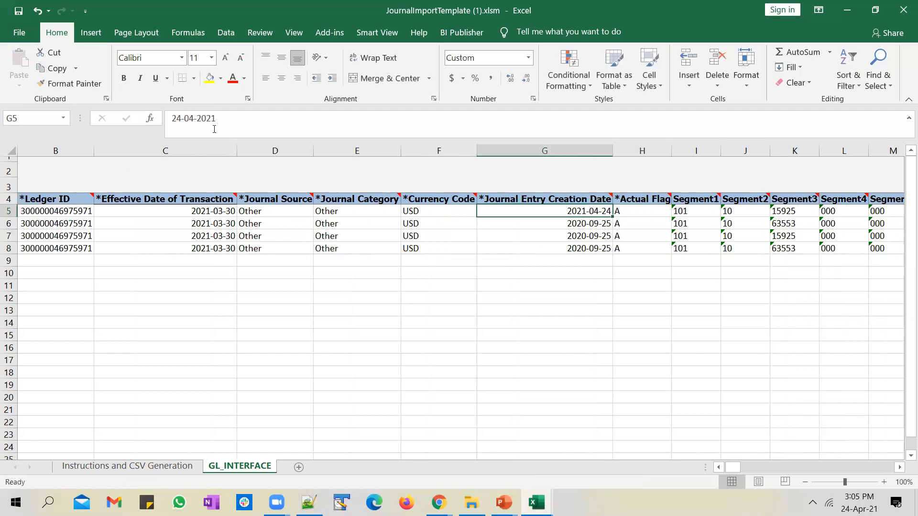
Copy the creation date from G5 into G6 through G8 and save the workbook, accepting the personal information notice.
key(ctrl+c)
key(shift+Down)
key(shift+Down)
key(shift+Down)
key(ctrl+v)
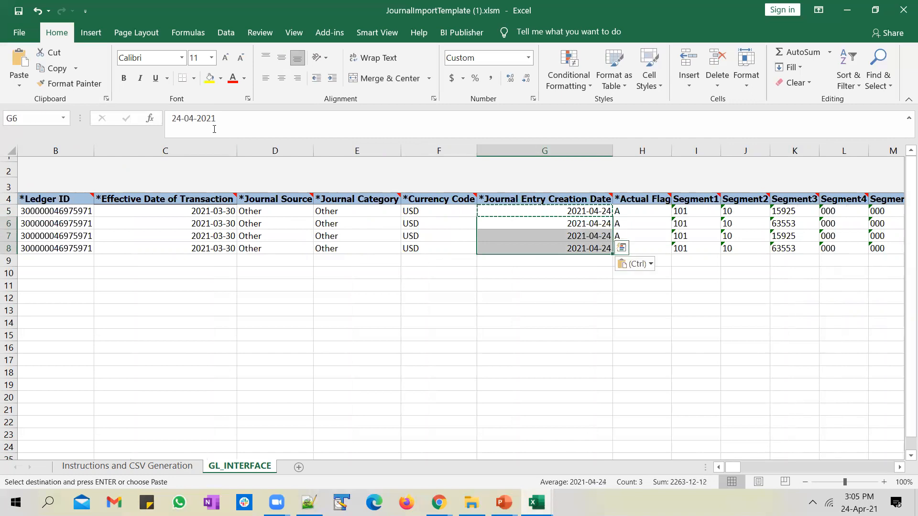
key(Right)
key(Right)
key(Right)
key(Right)
key(Right)
key(Right)
key(Right)
key(Right)
key(Right)
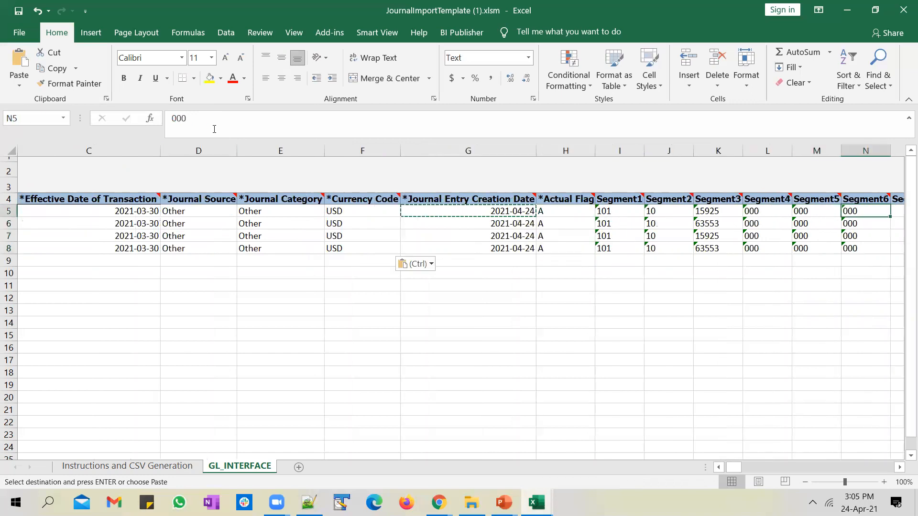
key(ctrl+s)
click(439, 289)
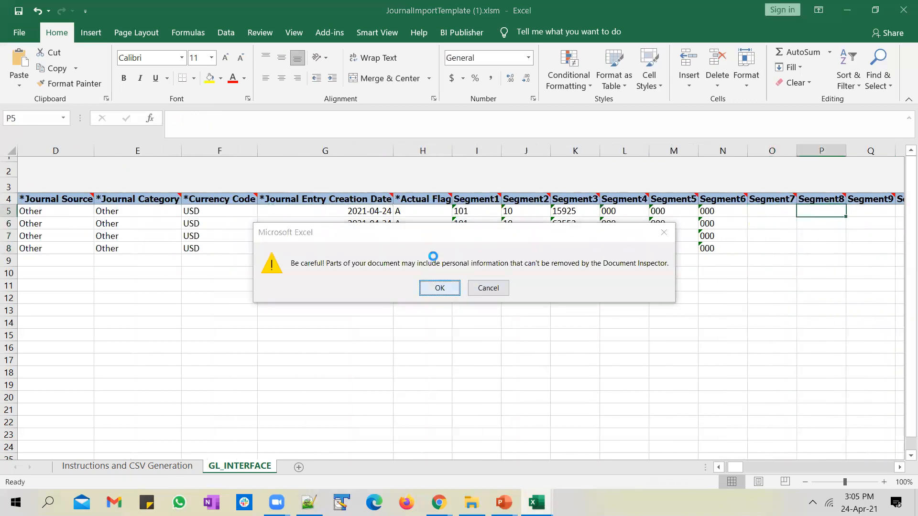
Examine the Actual Flag and the Segment1 to Segment6 account values of the journal rows.
click(411, 212)
key(Right)
key(Right)
key(Right)
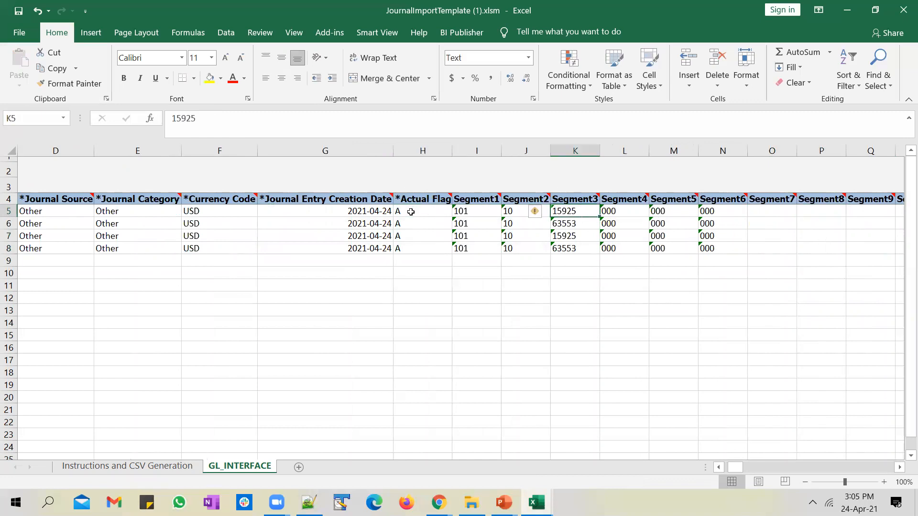
key(Down)
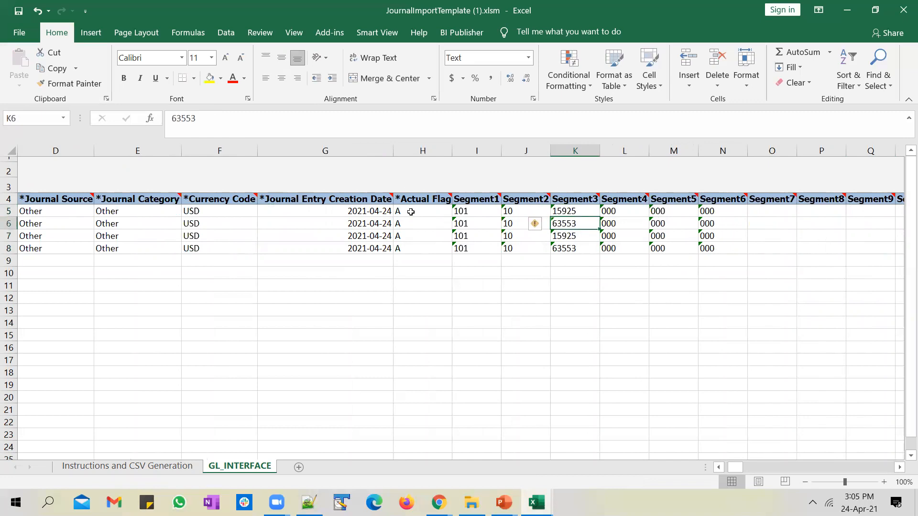
key(Right)
key(Right)
key(Right)
key(Right)
key(Right)
key(Right)
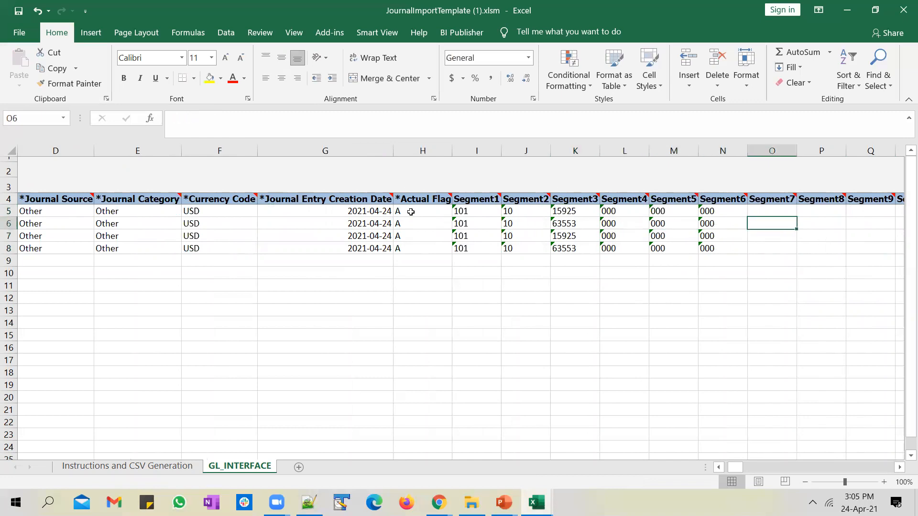
Examine the Entered Debit Amount and Entered Credit Amount values of the four journal rows.
key(Right)
key(Right)
key(Right)
key(Right)
key(Right)
key(Right)
key(Right)
key(Right)
key(Right)
key(Right)
key(Right)
key(Right)
key(Right)
key(Right)
key(Right)
key(Right)
key(Right)
key(Right)
key(Right)
key(Right)
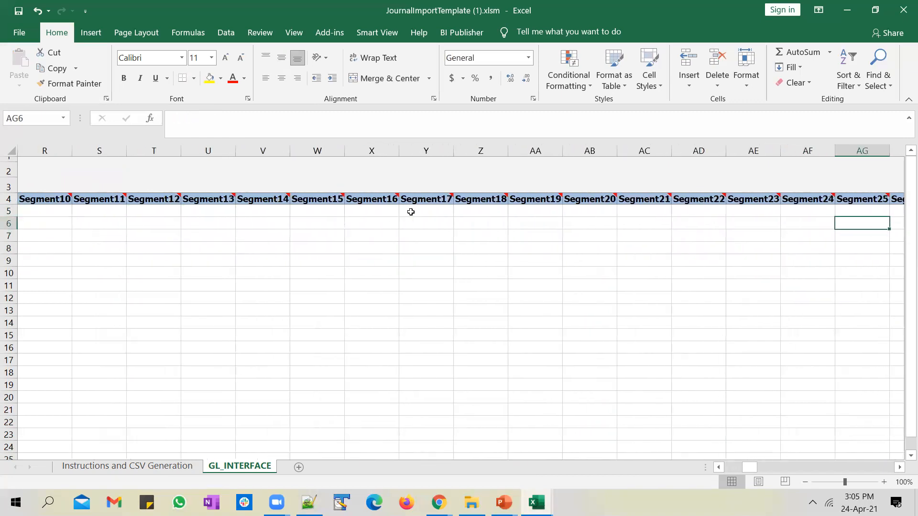
key(Right)
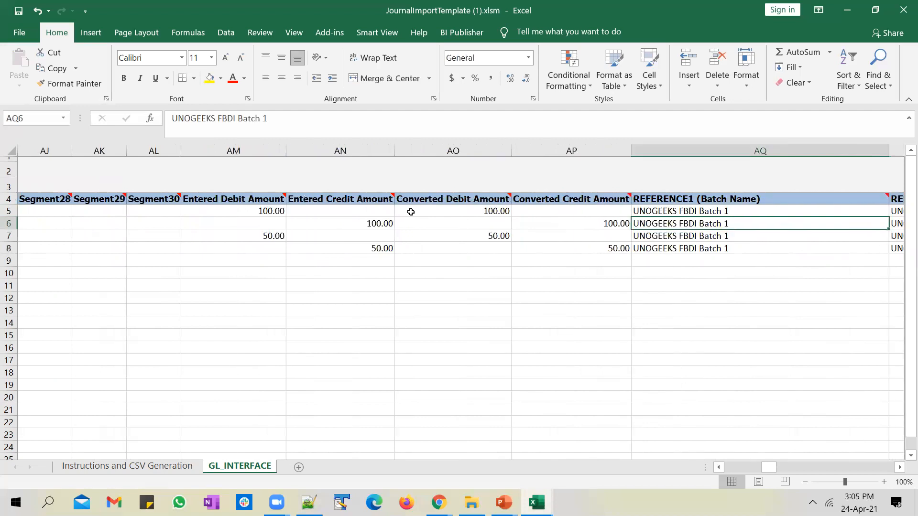
click(275, 211)
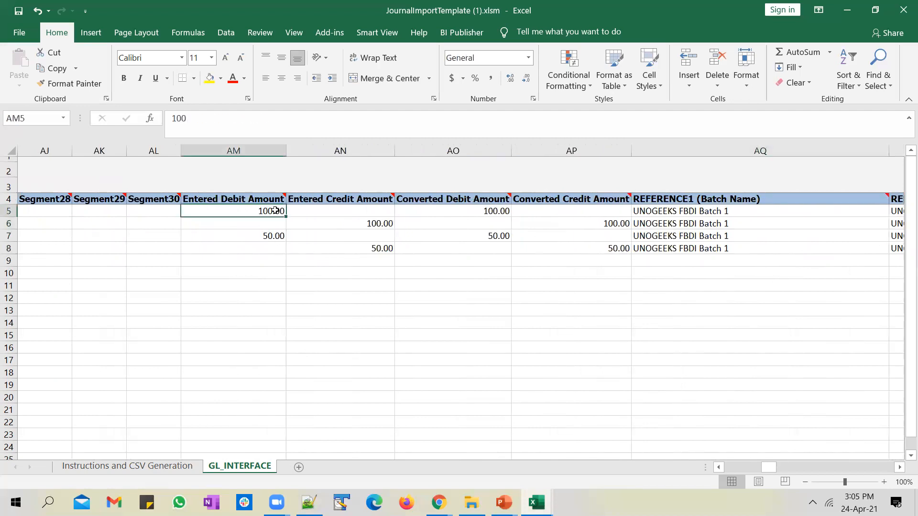
click(322, 223)
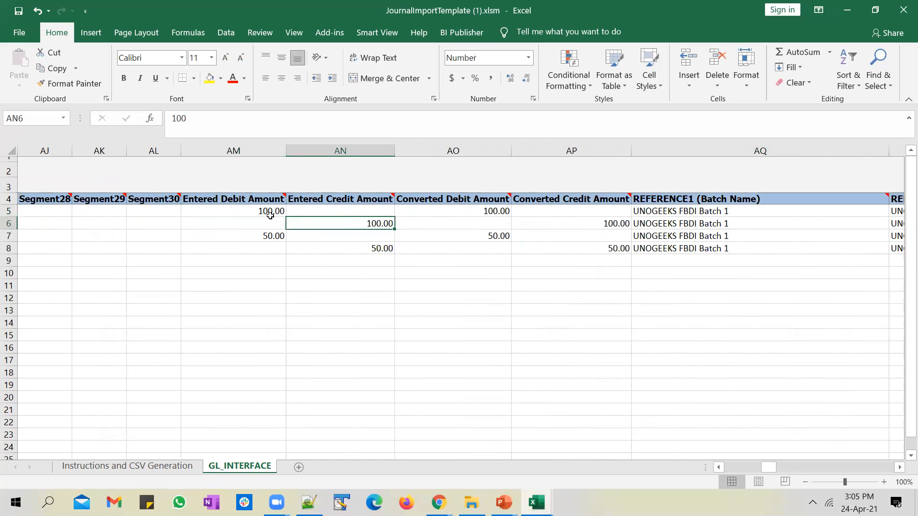
click(273, 236)
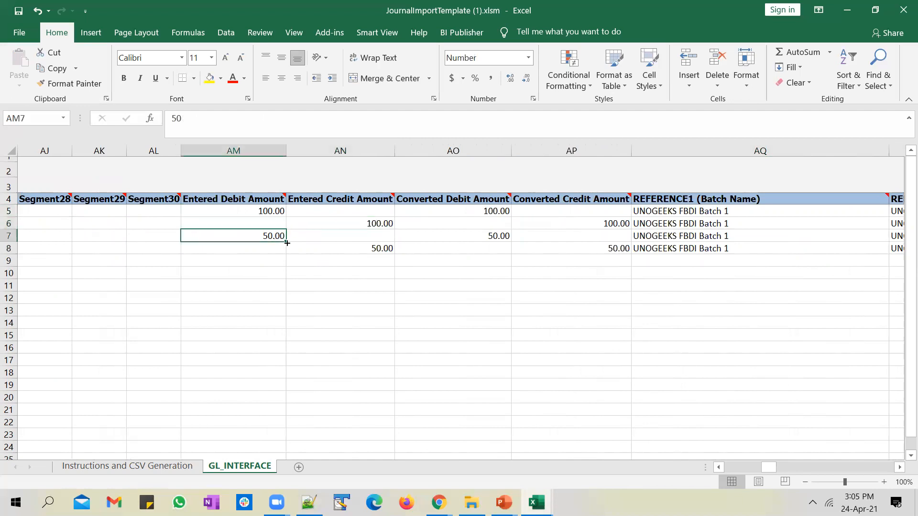
click(333, 249)
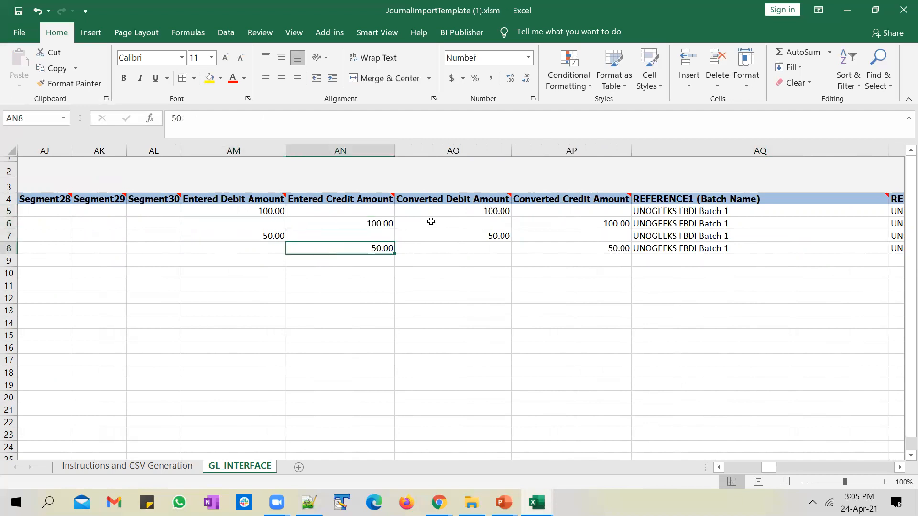
Examine the converted amounts and the batch and journal entry reference columns in row 5.
click(455, 207)
key(Right)
key(Right)
key(Right)
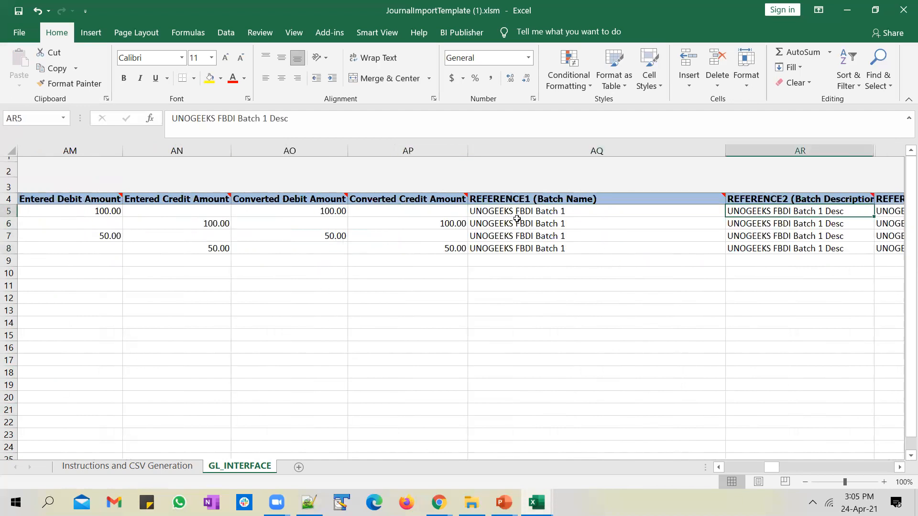
key(Right)
key(Right)
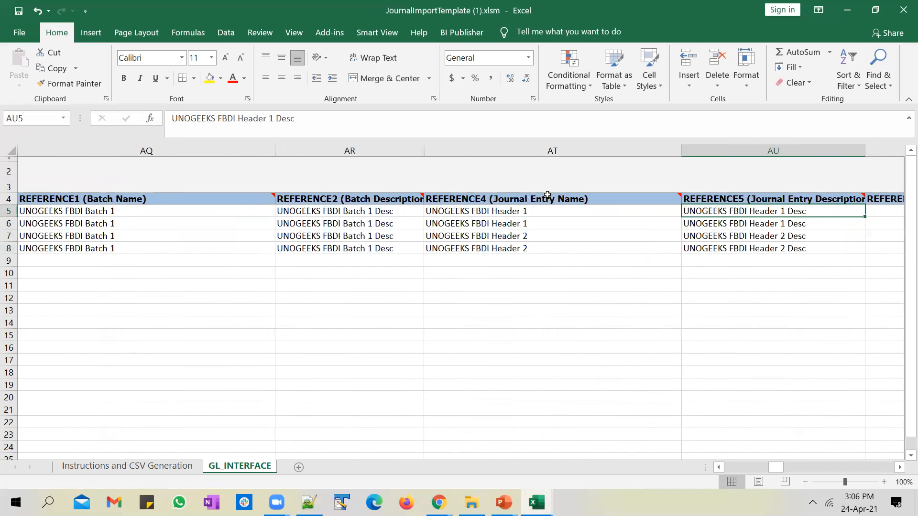
Narrow the REFERENCE1 (Batch Name) column AQ so the reference columns sit closer together.
click(540, 211)
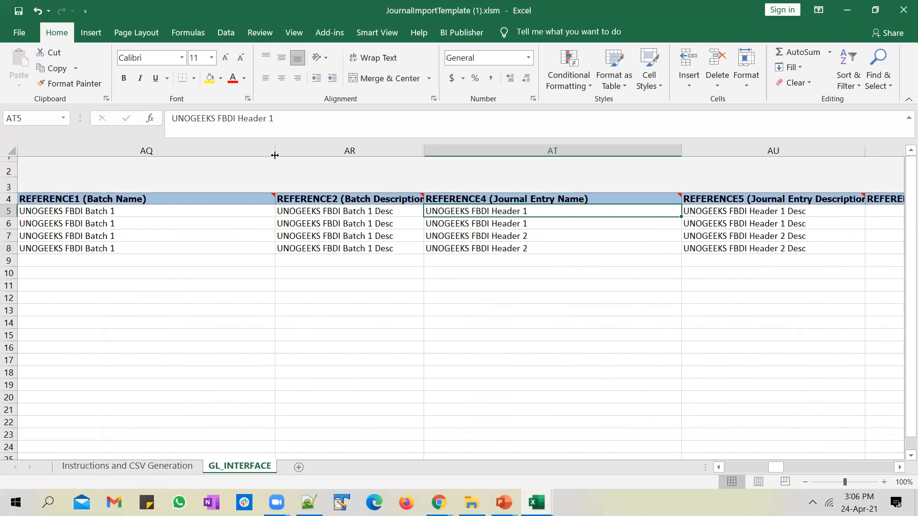
drag(275, 153, 260, 156)
drag(195, 154, 195, 154)
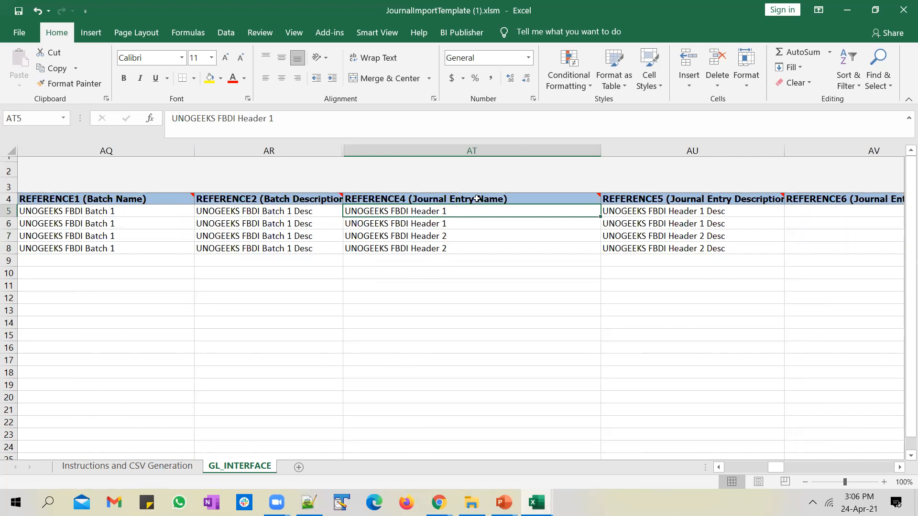
Compare the journal entry names in column AT with the batch names and descriptions in columns AQ and AR.
mouse_move(464, 200)
click(427, 238)
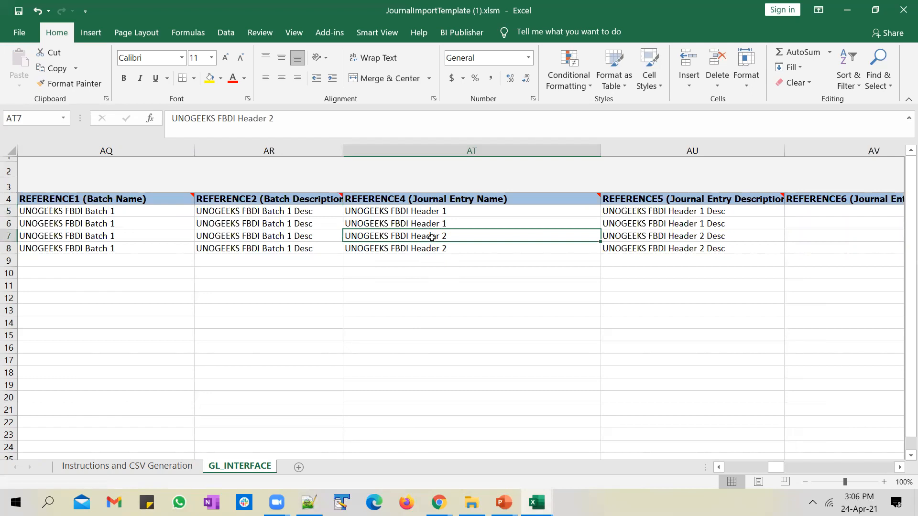
drag(435, 221, 434, 236)
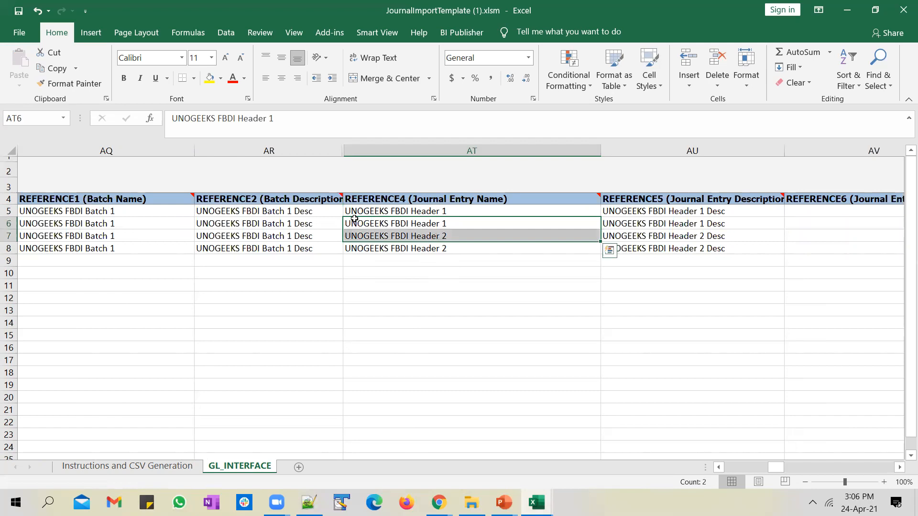
click(145, 225)
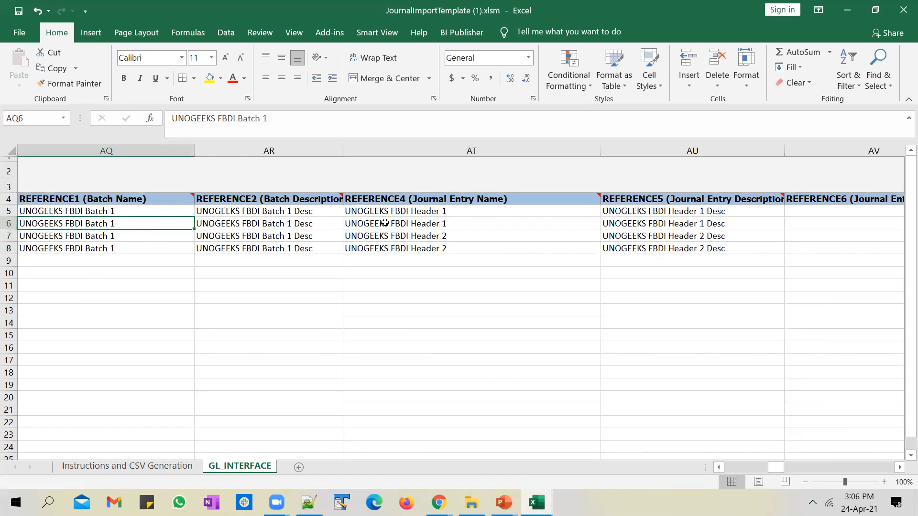
drag(384, 223, 386, 232)
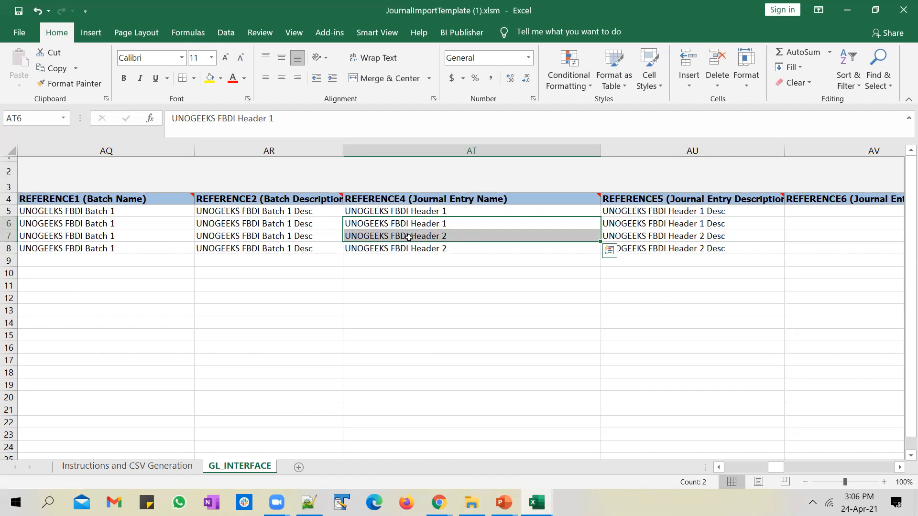
click(112, 224)
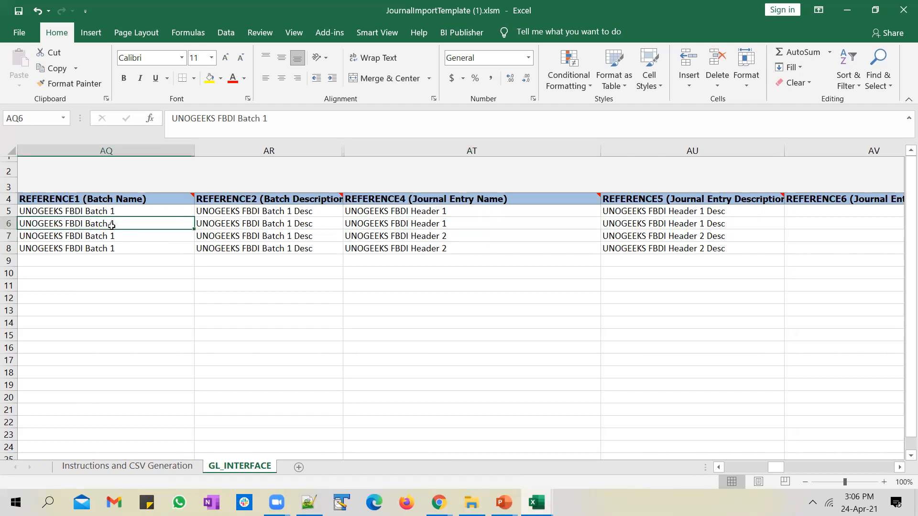
key(Right)
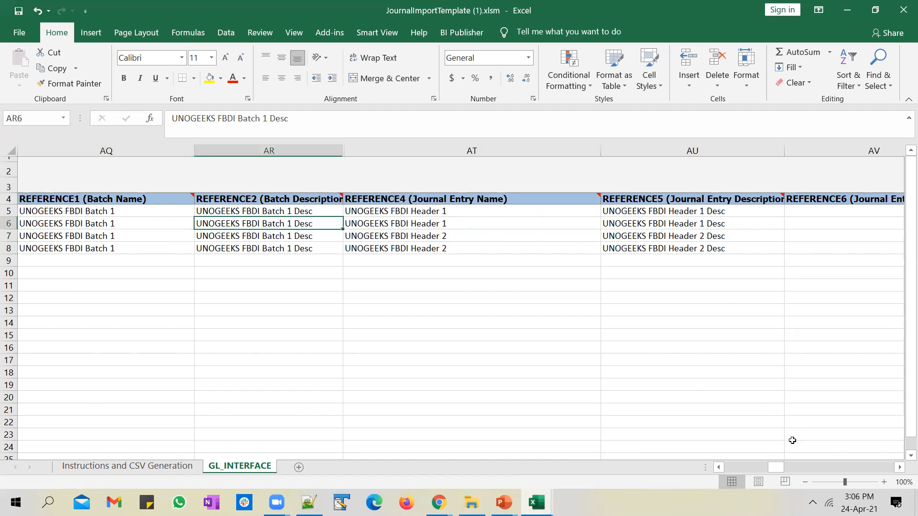
Set the Interface Group Identifier in column BO of the first journal row, row 5, to 9999.
key(Right)
key(Right)
key(Right)
key(Right)
key(Right)
key(Right)
key(Right)
key(Right)
key(Right)
key(Right)
key(Right)
key(Right)
key(Right)
key(Right)
key(Right)
key(Right)
key(Right)
key(Right)
key(Right)
key(Right)
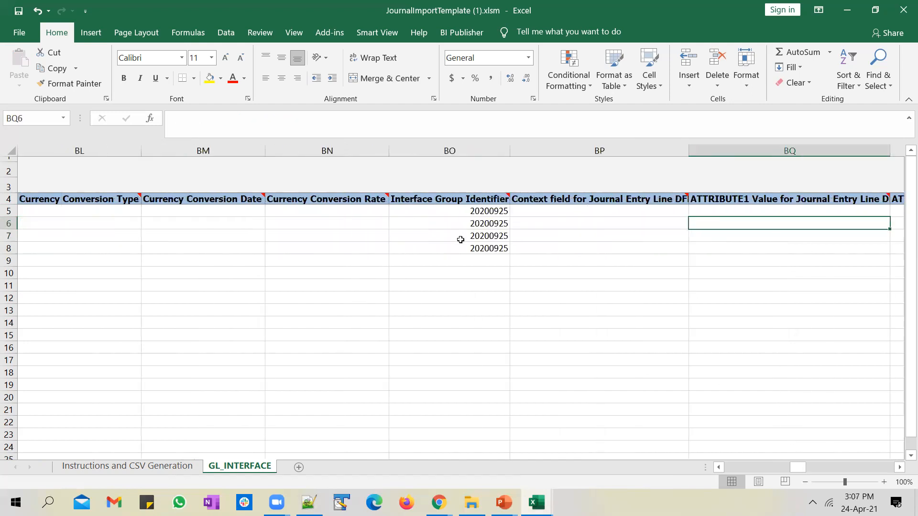
click(462, 211)
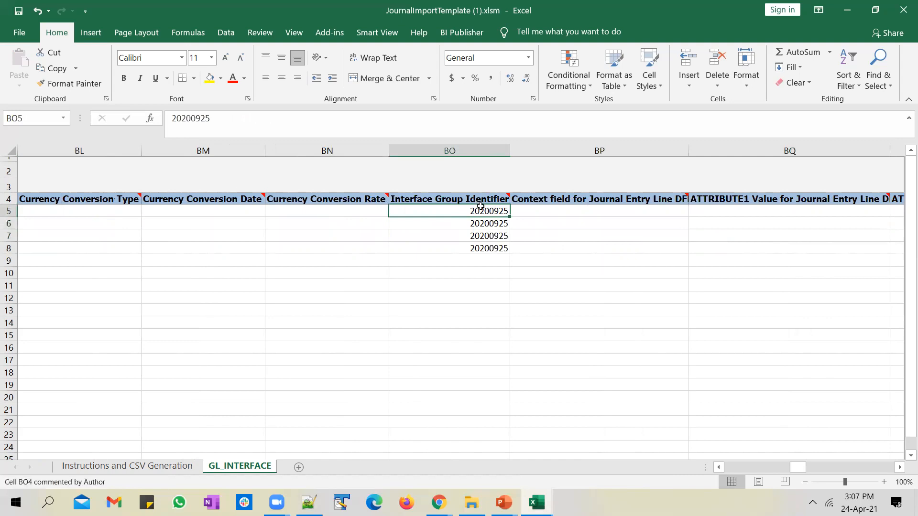
mouse_move(483, 201)
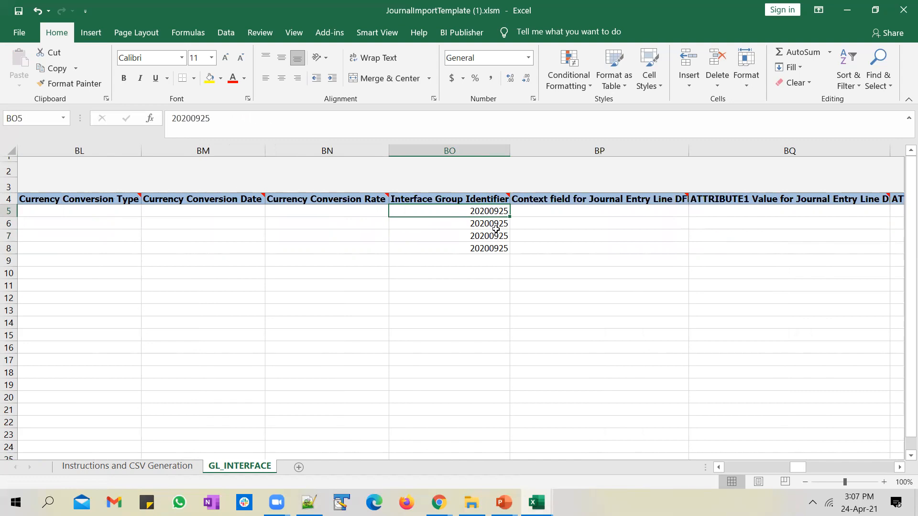
double_click(188, 119)
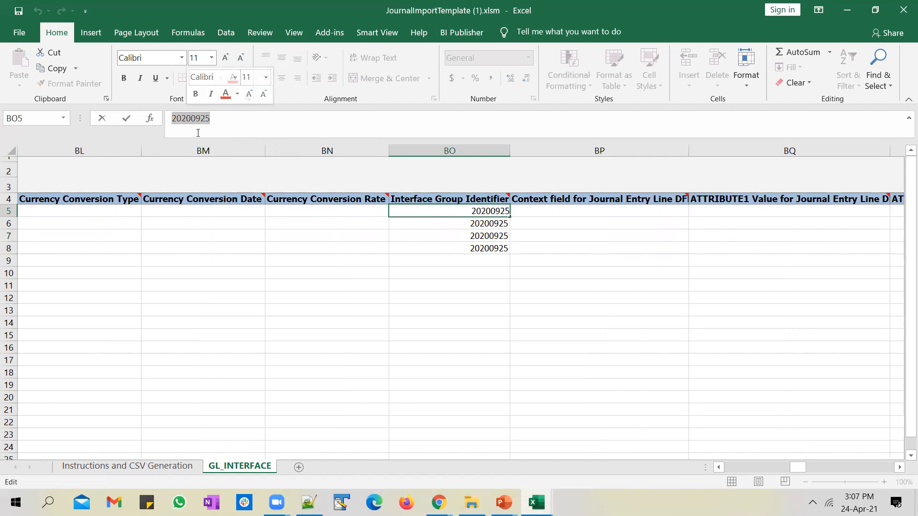
text(78)
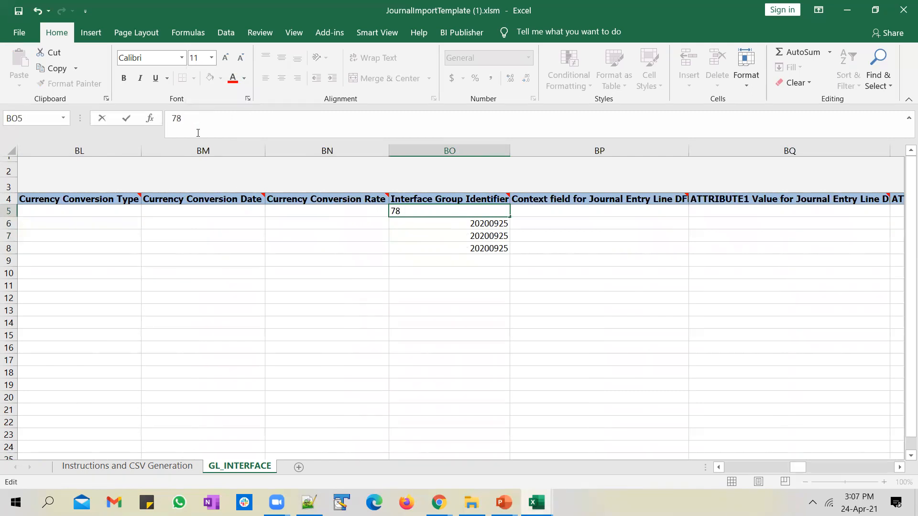
text(999)
key(Tab)
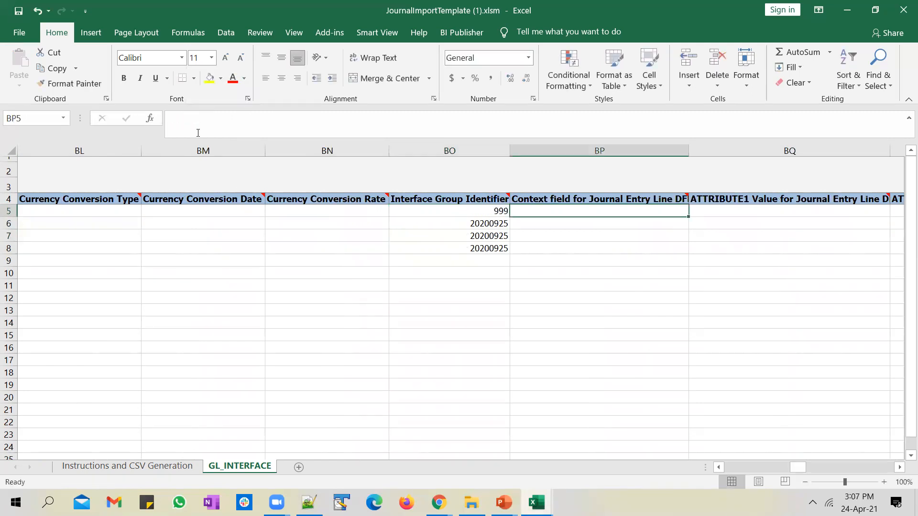
key(Left)
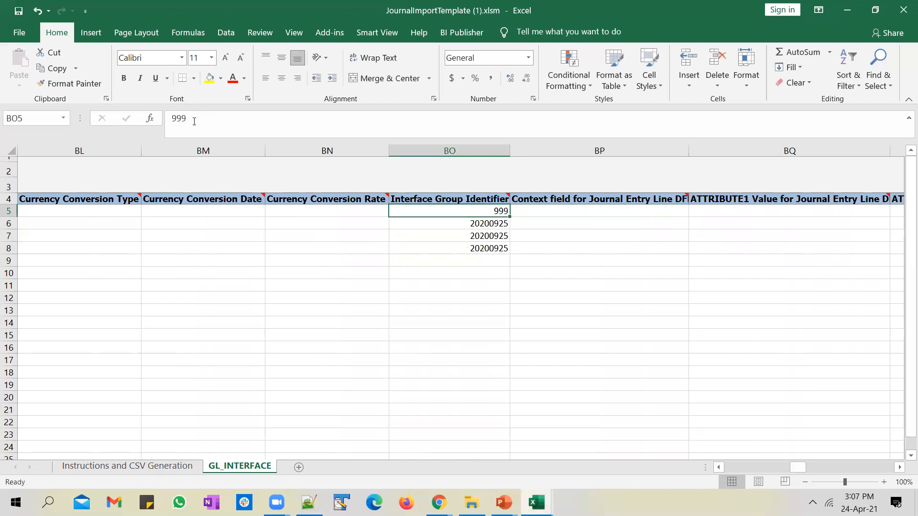
click(195, 121)
text(9)
key(Tab)
key(Left)
Copy the Interface Group Identifier from row 5 into rows 6 to 8 of column BO.
key(ctrl+c)
key(Down)
key(shift+Down)
key(shift+Down)
key(ctrl+v)
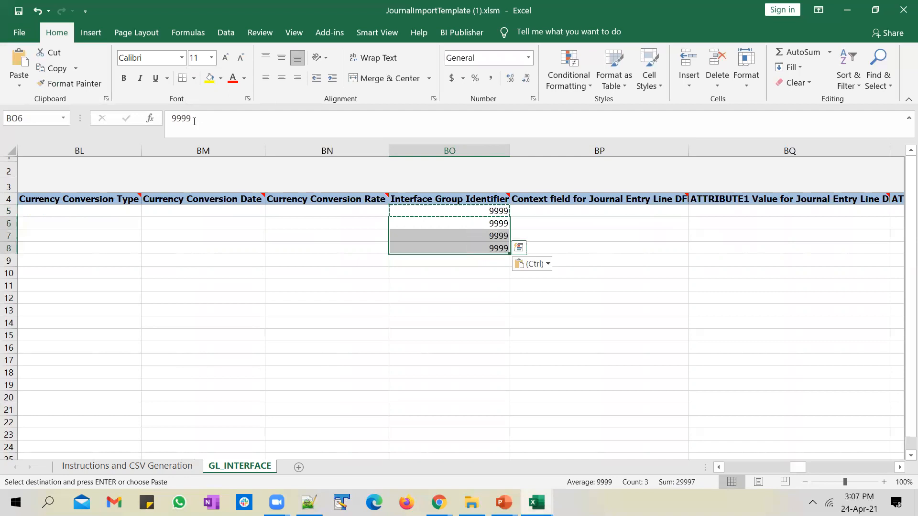
Look back across the columns between Interface Group Identifier and the segment columns to review the journal rows.
key(Left)
key(Left)
key(Left)
key(Left)
key(Left)
key(Left)
key(Left)
key(Left)
key(Left)
key(Left)
key(Left)
key(Left)
key(Left)
key(Left)
key(Left)
key(Left)
key(Left)
key(Left)
key(Left)
key(Left)
key(Left)
key(Left)
key(Left)
key(Left)
key(Left)
key(Left)
key(Left)
key(Left)
key(Left)
key(Left)
key(Left)
key(Left)
key(Left)
key(Left)
key(Left)
Set the Period Name in column CQ of the first journal row, row 5, to 03-21.
key(Right)
key(Right)
key(Right)
key(Right)
key(Right)
key(Right)
key(Right)
key(Right)
key(Right)
key(Right)
key(Right)
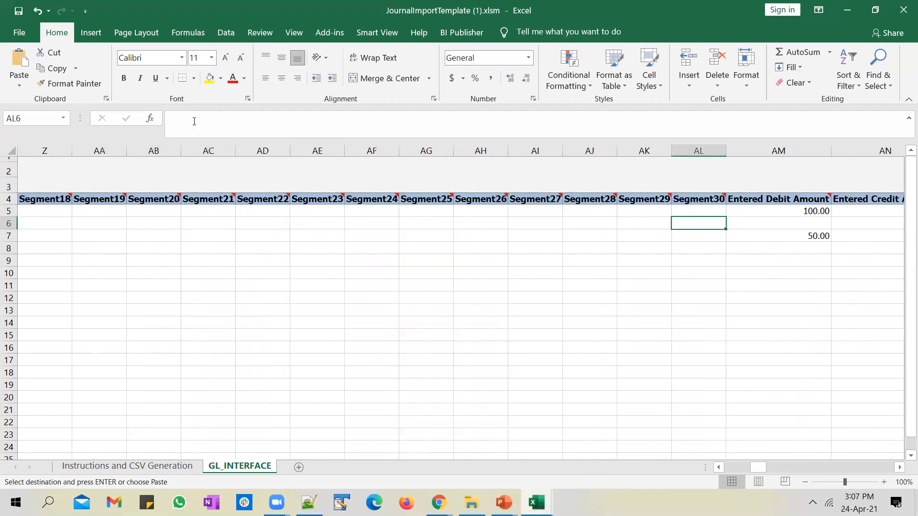
key(Right)
key(Right)
key(Right)
key(Right)
key(Right)
key(Right)
key(Right)
key(Right)
key(Right)
key(Right)
key(Right)
key(Right)
key(Right)
key(Right)
key(Right)
key(Right)
key(Right)
key(Right)
key(Right)
key(Right)
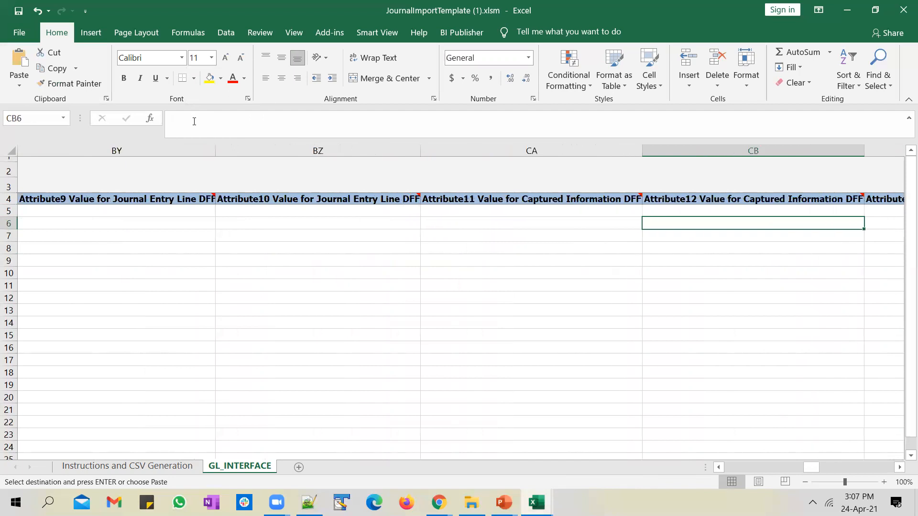
key(Right)
key(Right)
key(Right)
key(Right)
key(Right)
key(Right)
key(Right)
key(Right)
key(Right)
key(Right)
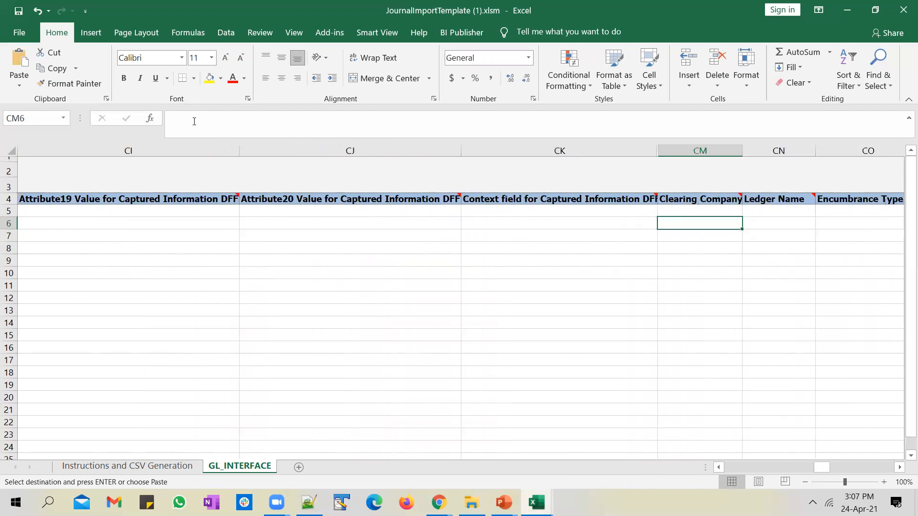
key(Right)
key(Right)
key(Right)
key(Right)
key(Up)
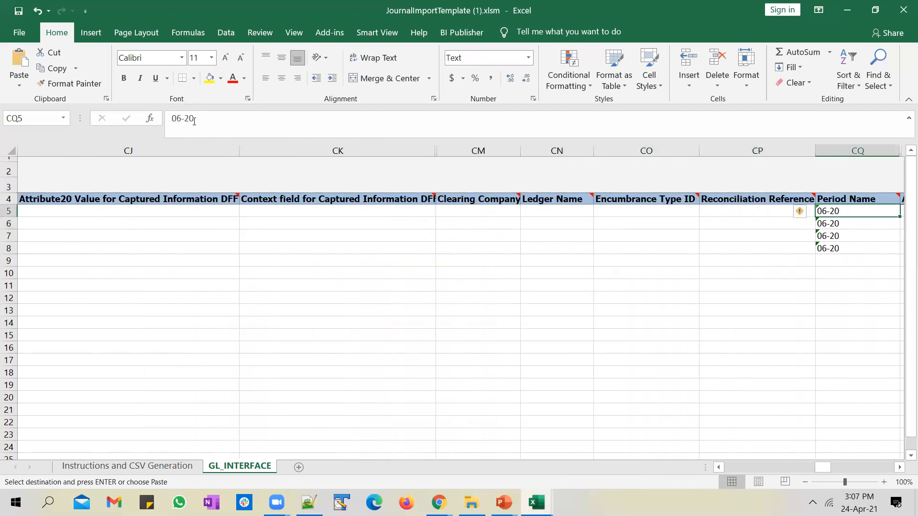
key(Right)
key(Left)
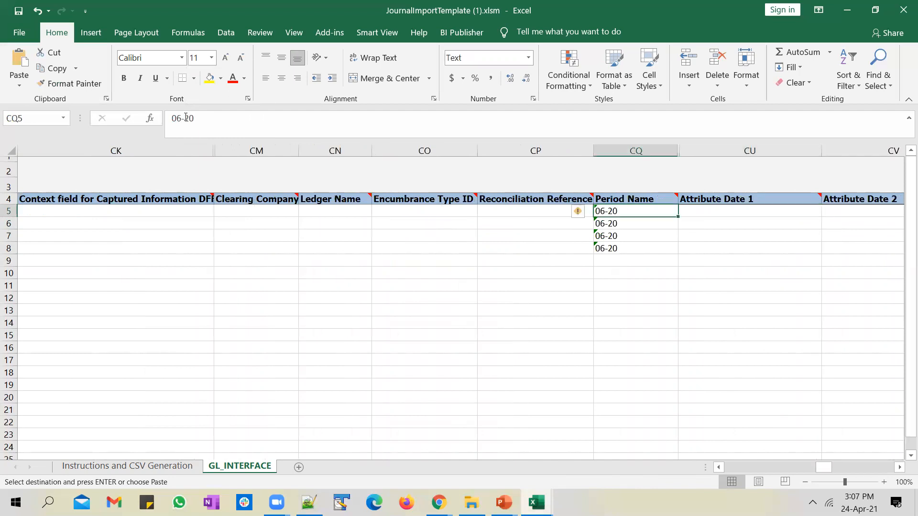
click(182, 117)
key(BackSpace)
text(3)
key(Delete)
text(1)
key(ctrl+Return)
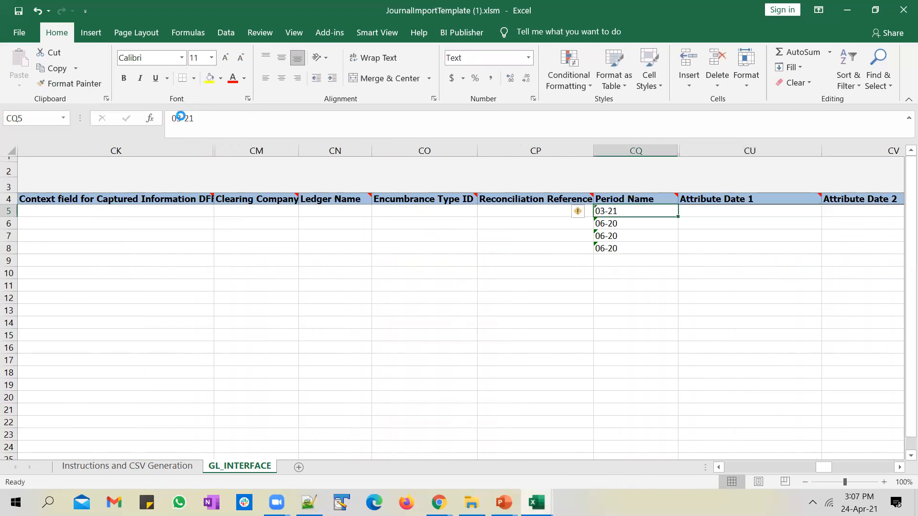
Copy the Period Name from row 5 into rows 6 to 8 of column CQ.
key(ctrl+c)
key(Down)
key(shift+Down)
key(shift+Down)
key(ctrl+v)
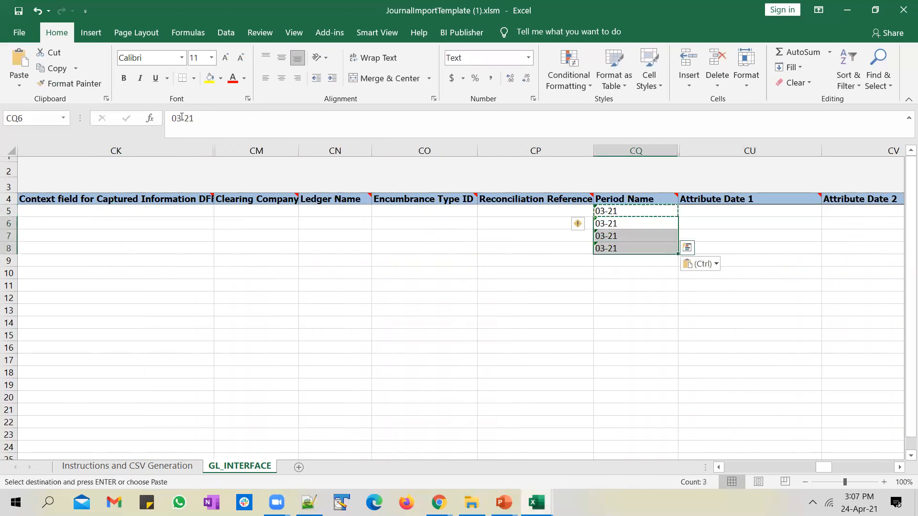
Look back across row 5 from the Period Name column to Status Code to review the journal entries.
key(Up)
key(Left)
key(Left)
key(Left)
key(Left)
key(Left)
key(Left)
key(Left)
key(Left)
key(Left)
key(Left)
key(Left)
key(Left)
key(Left)
key(Left)
key(Left)
key(Left)
key(Left)
key(Left)
key(Left)
key(Left)
key(Left)
key(Left)
key(Left)
key(Left)
key(Left)
key(Left)
key(Left)
key(Left)
key(Left)
key(Left)
key(Left)
key(Left)
key(Left)
key(Left)
key(Left)
key(Left)
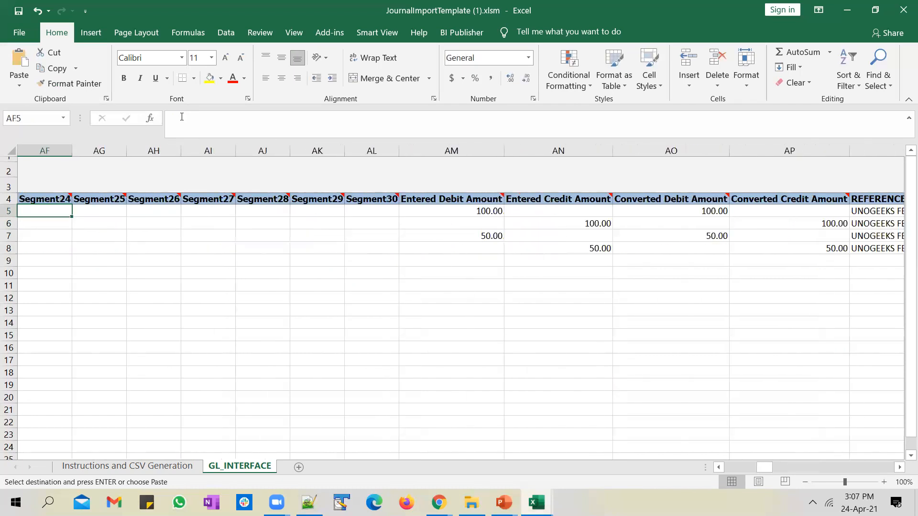
key(Left)
key(Left)
key(Left)
key(Left)
key(Left)
key(Left)
key(Left)
key(Left)
key(Left)
key(Left)
key(Left)
key(Left)
key(Left)
key(Left)
key(Left)
key(Left)
key(Left)
key(Left)
key(Left)
key(Left)
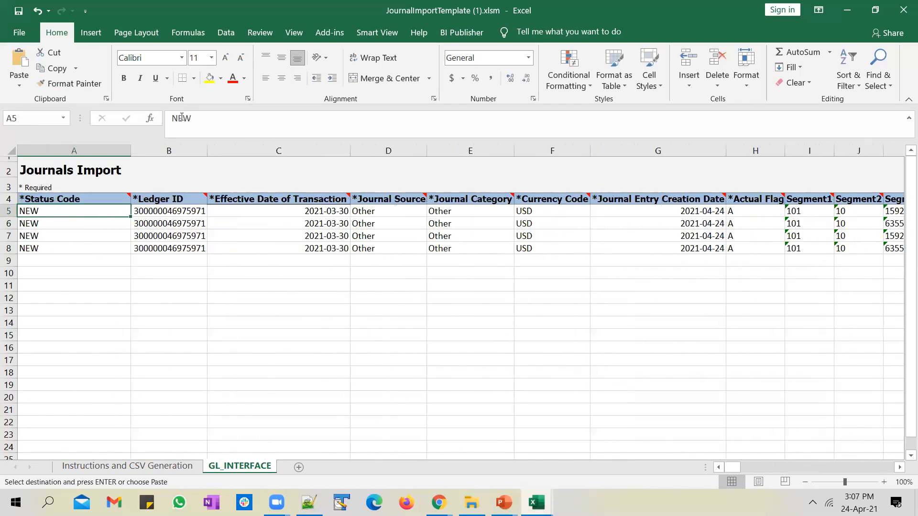
Save the journal import workbook and go to the Generate CSV File section of the Instructions and CSV Generation sheet.
key(ctrl+s)
click(440, 289)
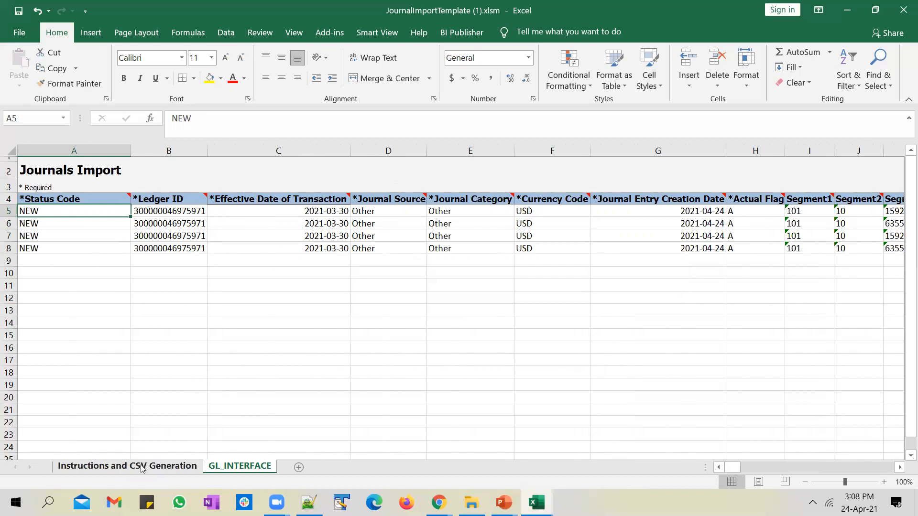
key(ctrl+s)
click(119, 466)
scroll(114, 405, down, 1)
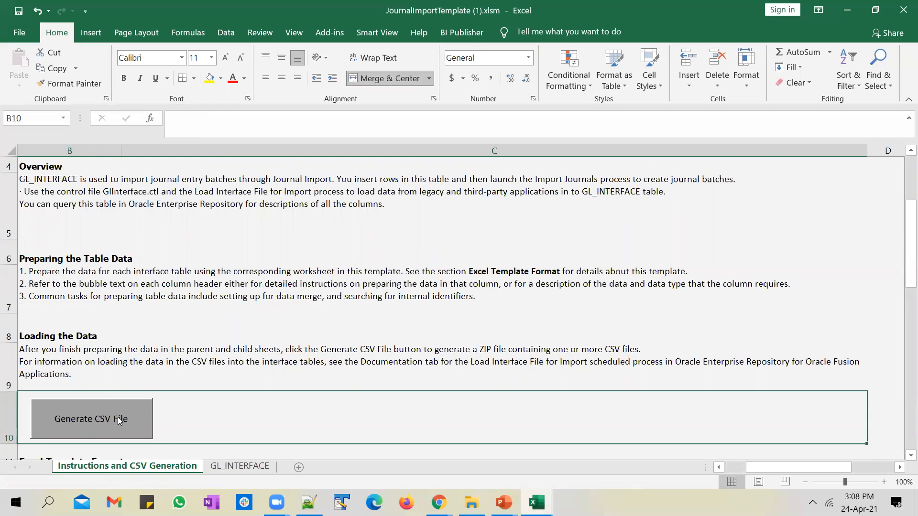
In File Explorer, create a folder named FBDI inside Youtube Videos\1.Files and open it.
click(471, 502)
scroll(409, 185, up, 7)
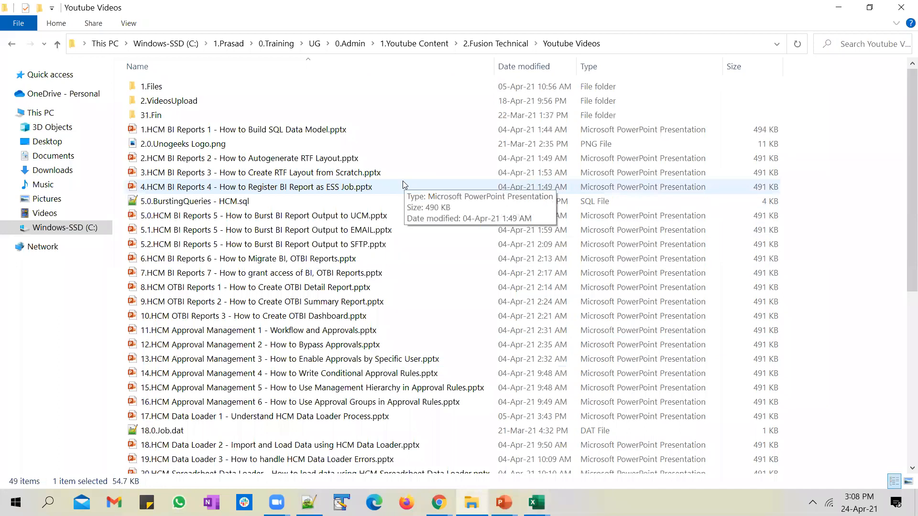
double_click(328, 89)
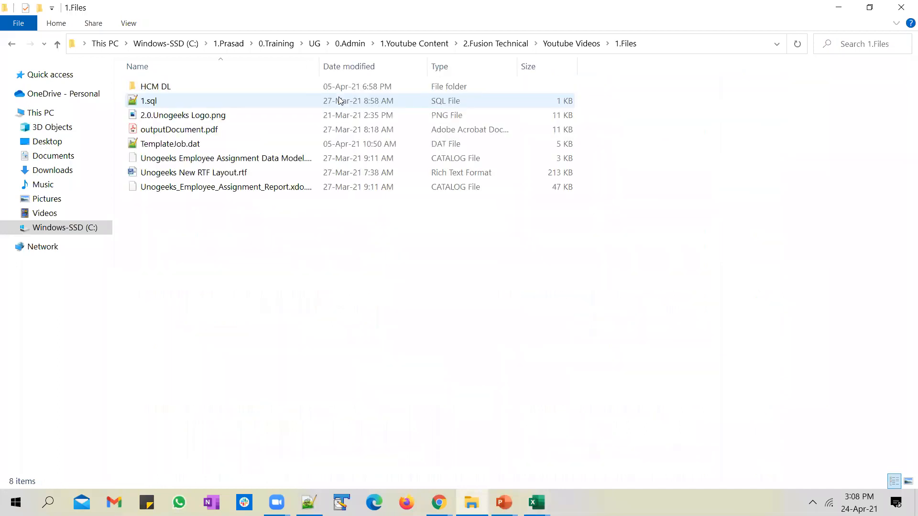
right_click(558, 232)
mouse_move(701, 411)
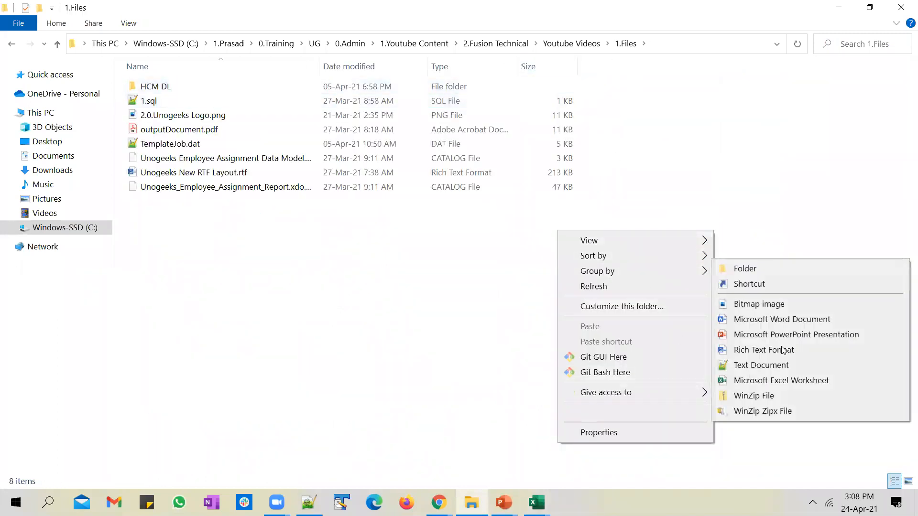
click(788, 273)
text(FBD)
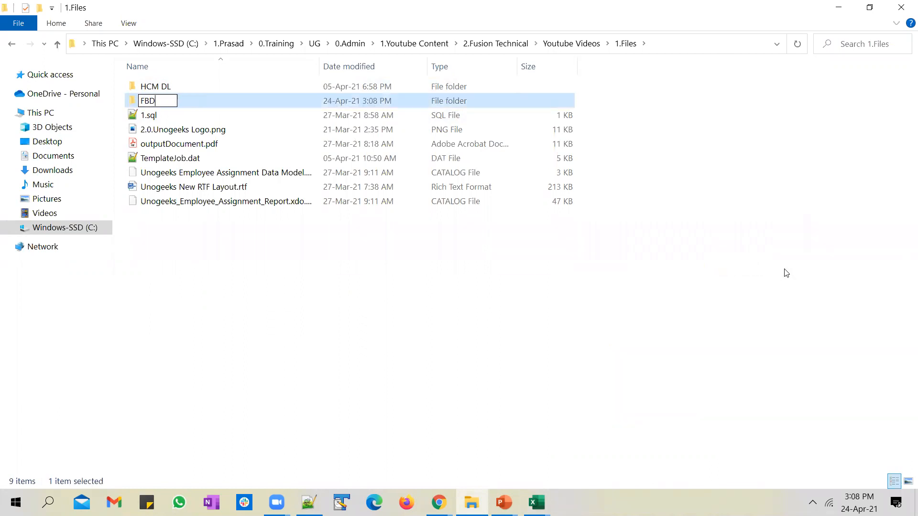
text(I)
key(Return)
key(Return)
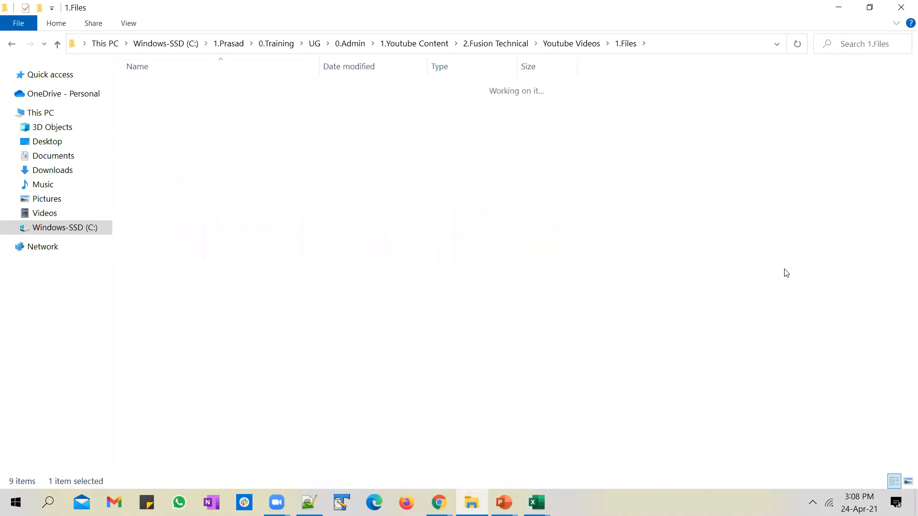
Return to the journal import template and generate the CSV file from its data.
click(716, 37)
click(419, 164)
key(alt+Tab)
click(108, 425)
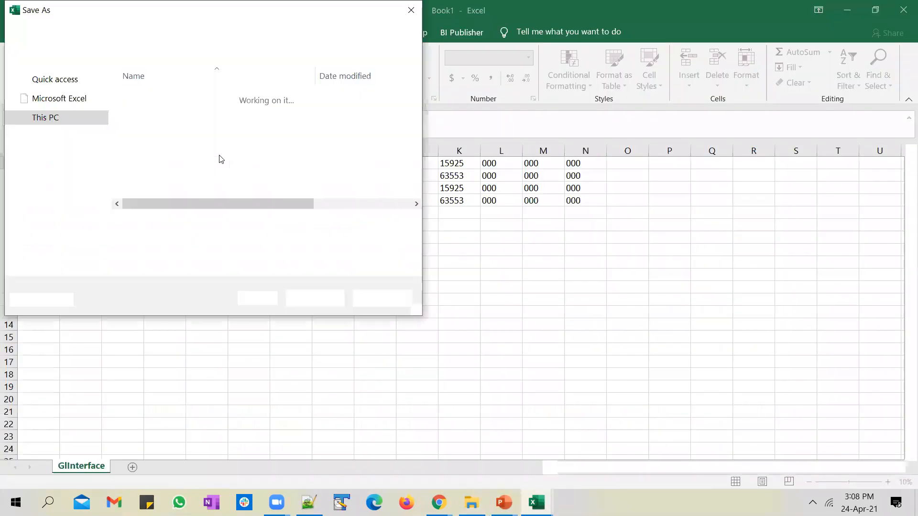
click(203, 28)
key(BackSpace)
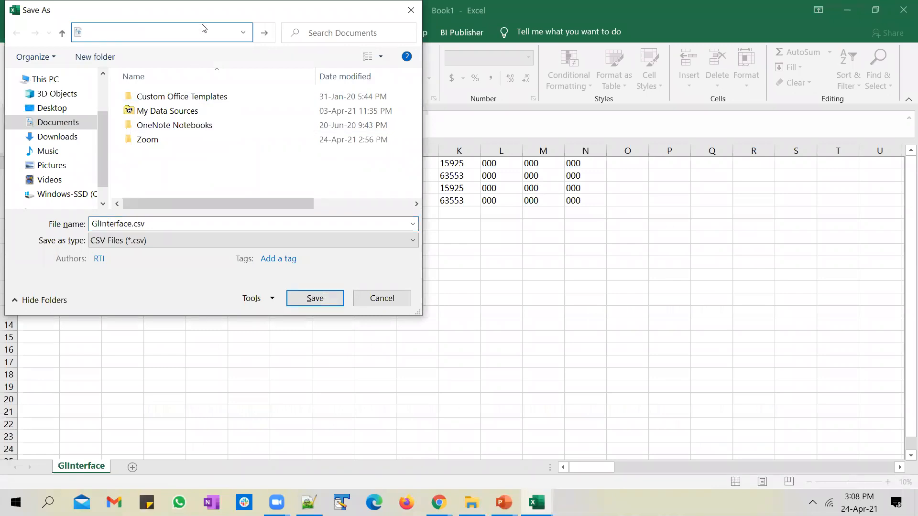
key(Escape)
key(alt+Tab)
key(Escape)
Copy the FBDI folder's path from File Explorer and save GlInterface.csv and its ZIP file in that folder.
click(471, 502)
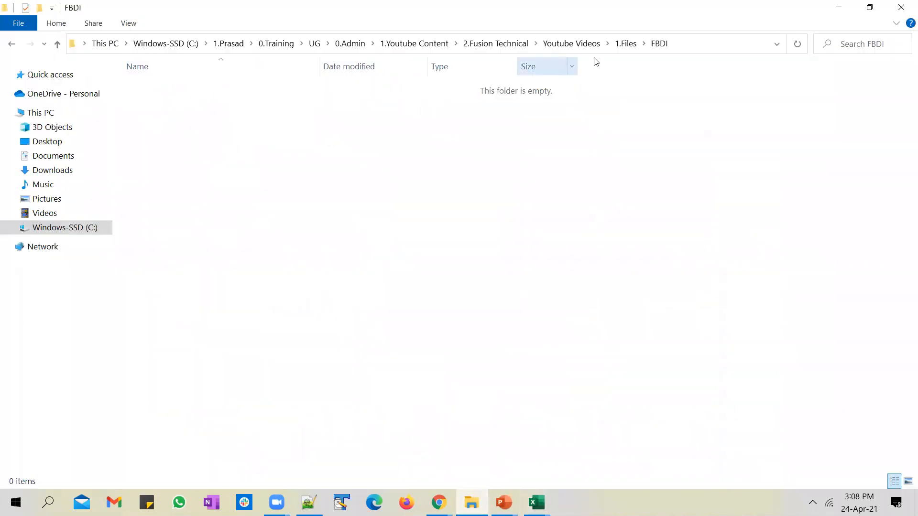
click(693, 46)
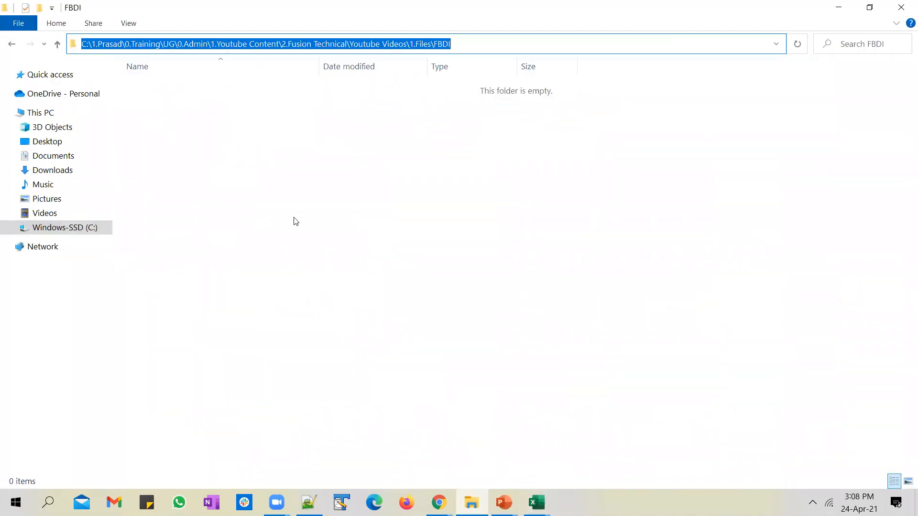
key(alt+Tab)
click(213, 35)
key(ctrl+v)
key(Return)
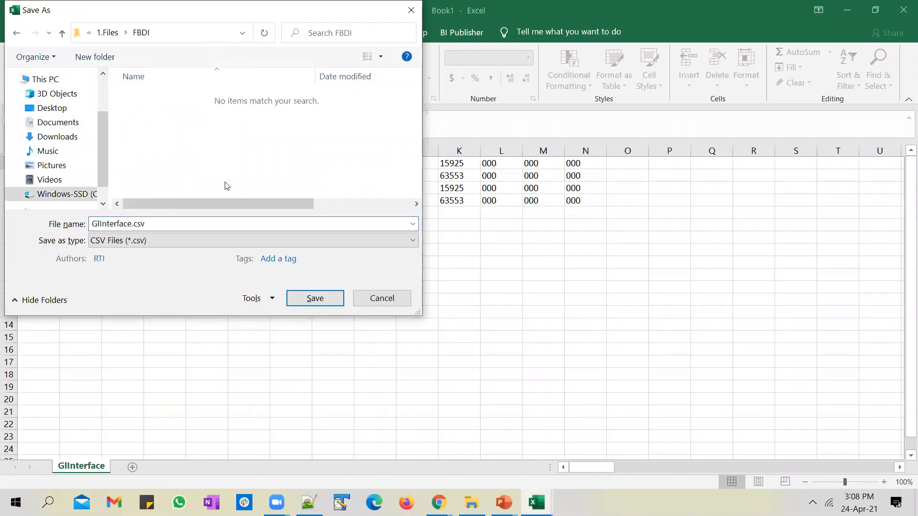
click(327, 302)
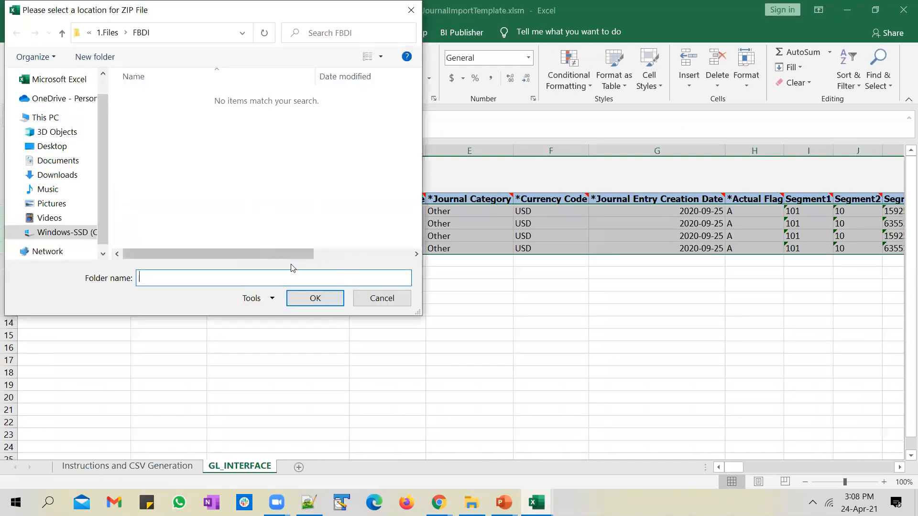
click(315, 297)
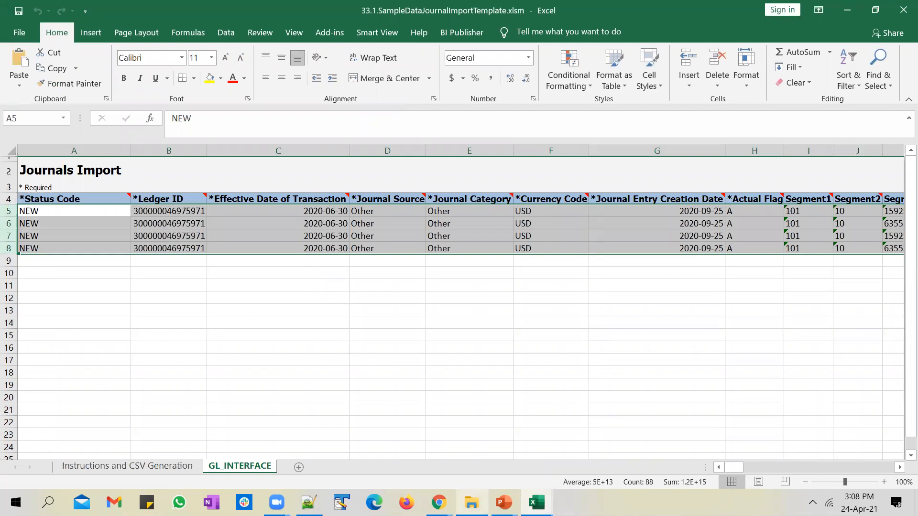
Open GlInterface.zip in the FBDI folder to view the CSV file inside it.
click(471, 502)
double_click(193, 88)
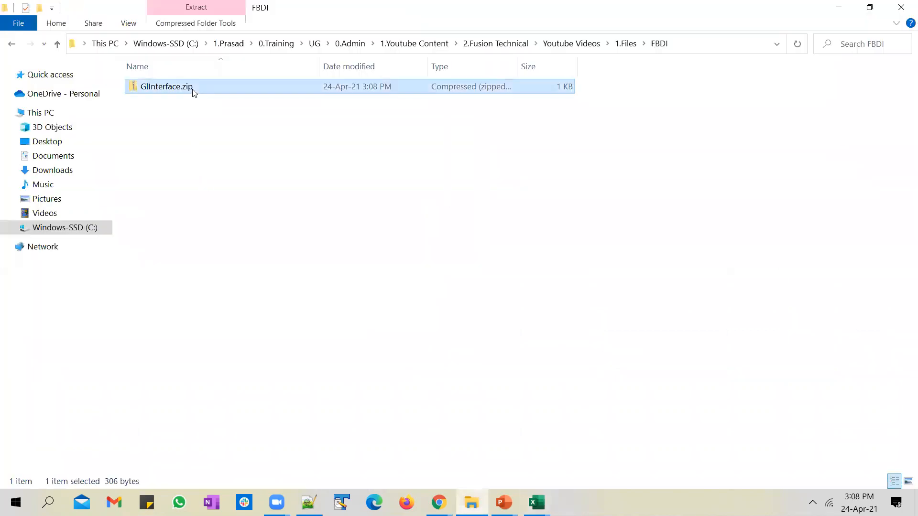
click(195, 91)
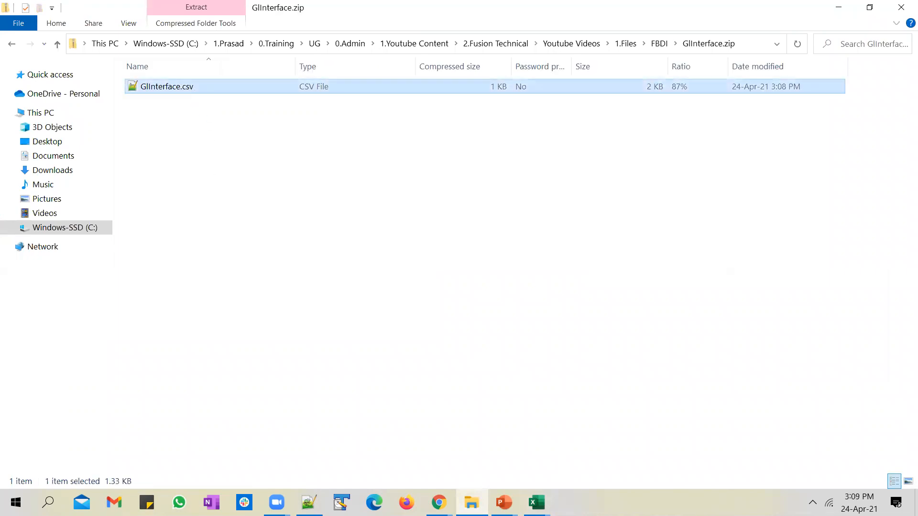
Switch to the JournalImportTemplate (1) workbook and review the journal rows on the GL_INTERFACE sheet.
click(536, 502)
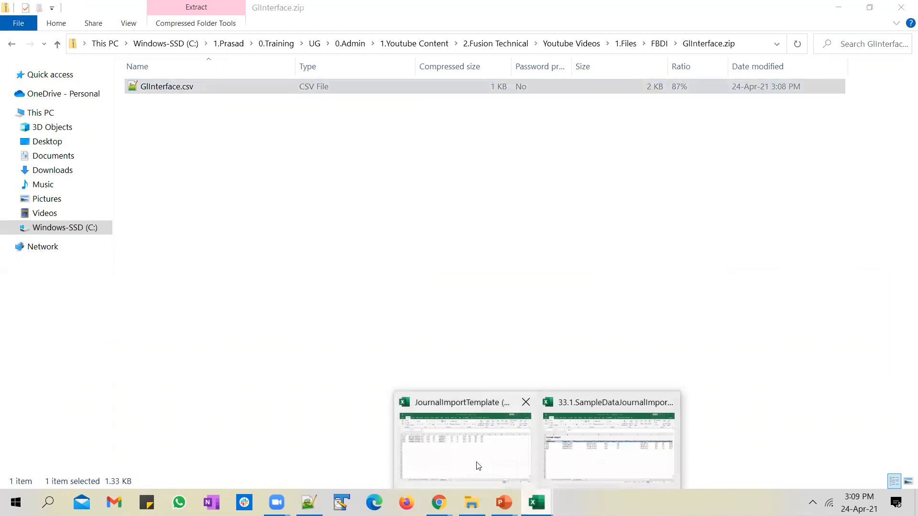
click(479, 466)
click(241, 467)
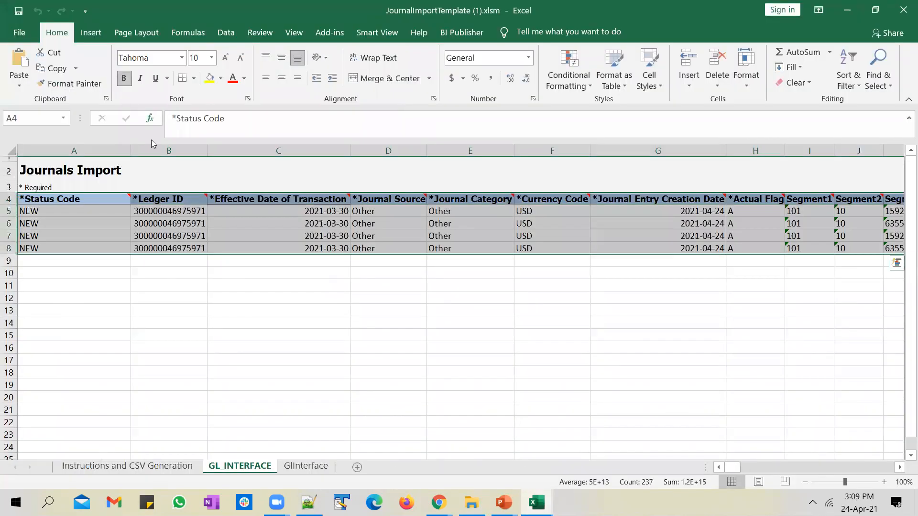
click(167, 211)
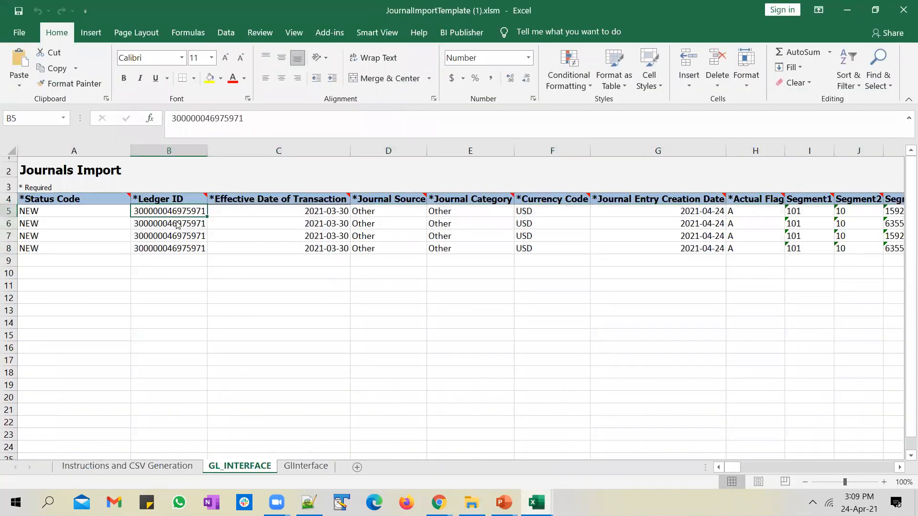
Open GlInterface.csv from the ZIP to inspect its journal lines, and return to the FBDI folder.
key(alt+Tab)
double_click(256, 88)
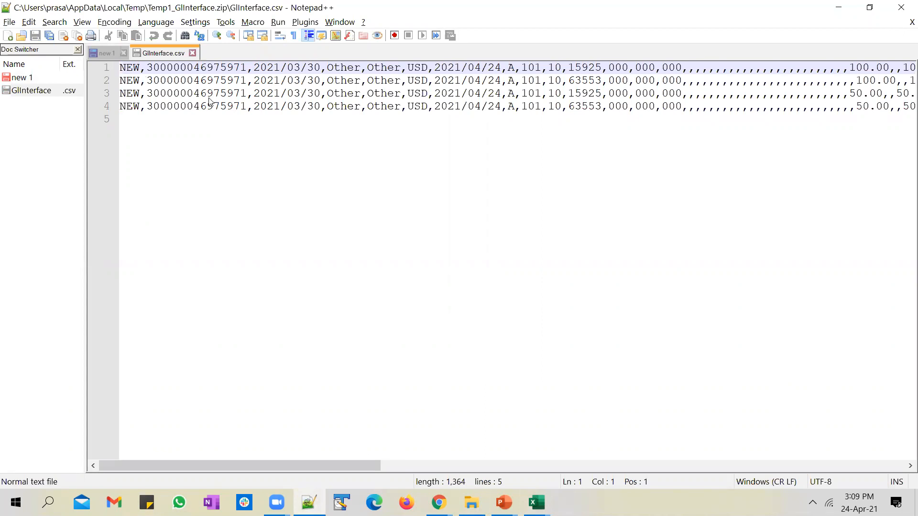
key(alt+Tab)
click(657, 43)
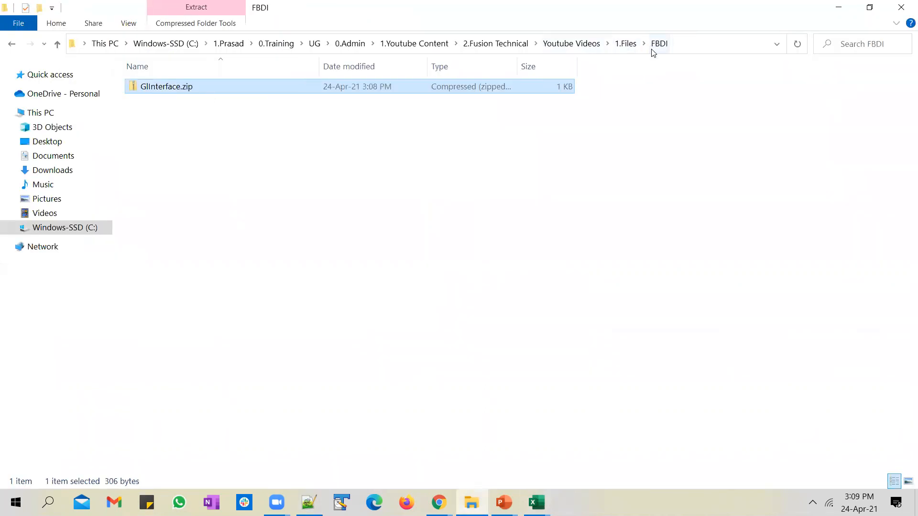
click(444, 177)
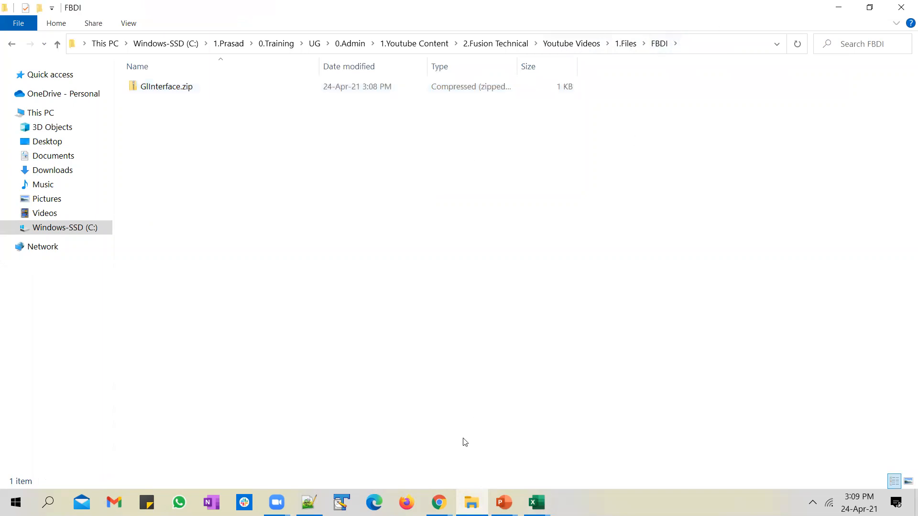
Switch to Oracle Applications in Chrome, go to Scheduled Processes and start scheduling a new process.
mouse_move(439, 502)
click(356, 452)
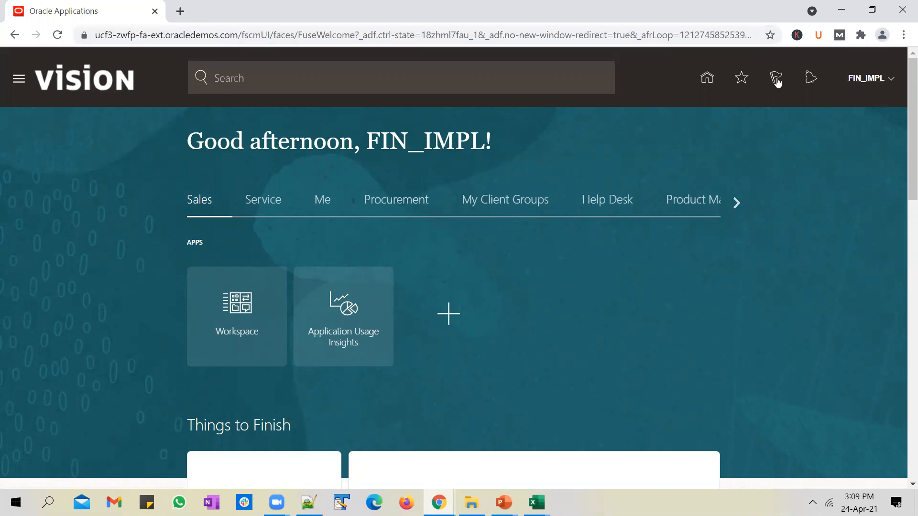
click(739, 205)
click(739, 203)
click(739, 203)
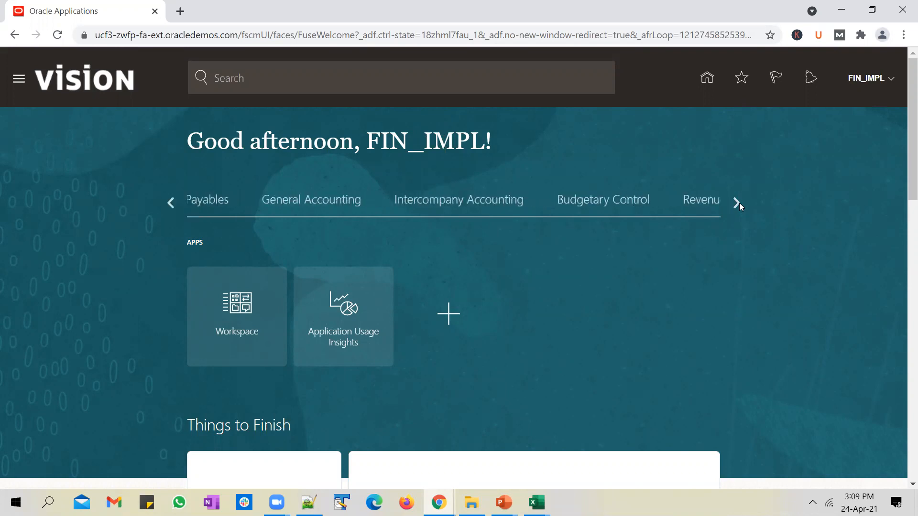
click(739, 203)
click(627, 210)
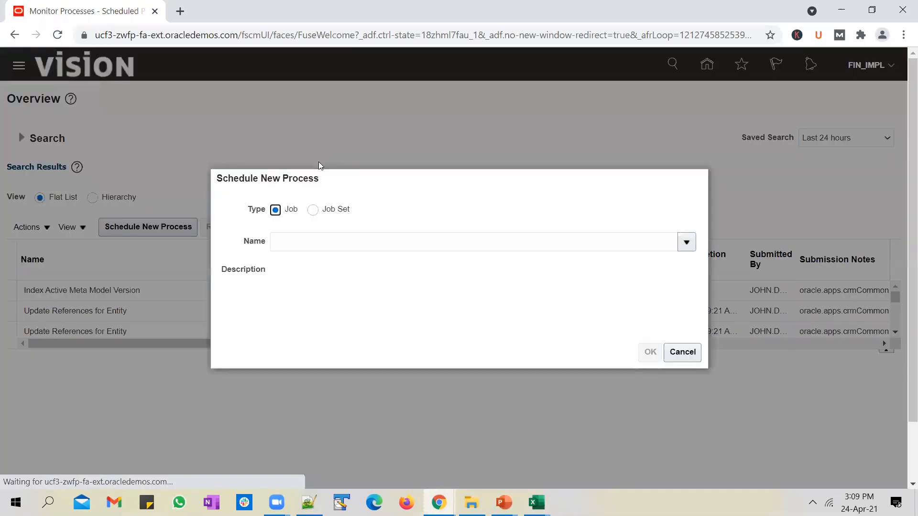
Choose the job Load Interface File for Import as the new process and open its process details.
click(366, 235)
text(Load Interace)
key(BackSpace)
key(BackSpace)
key(BackSpace)
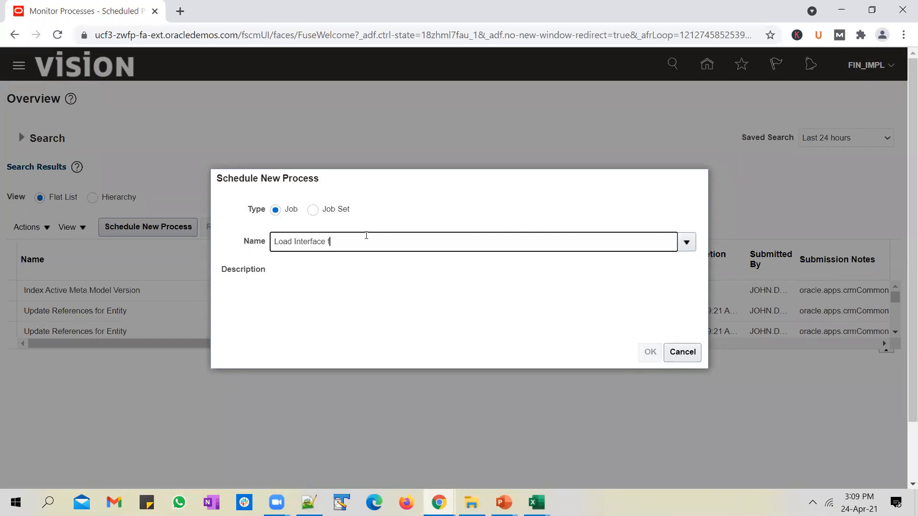
key(Tab)
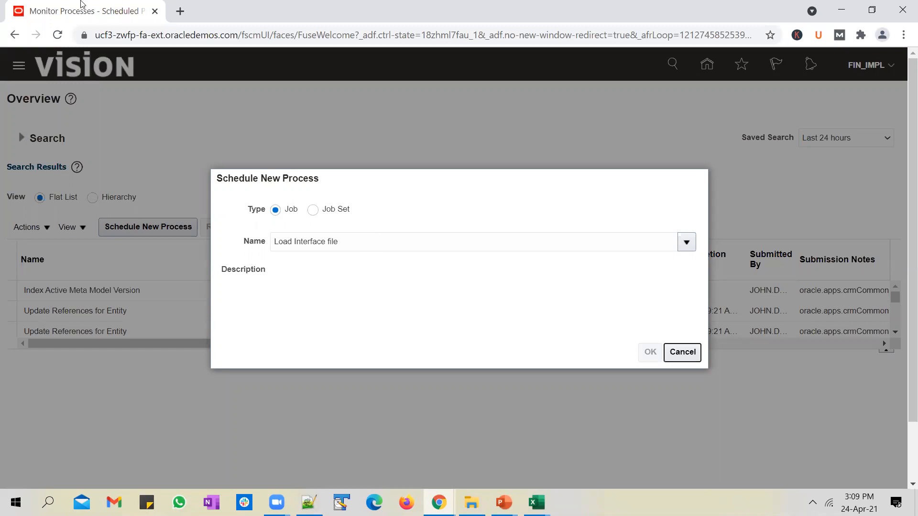
click(327, 249)
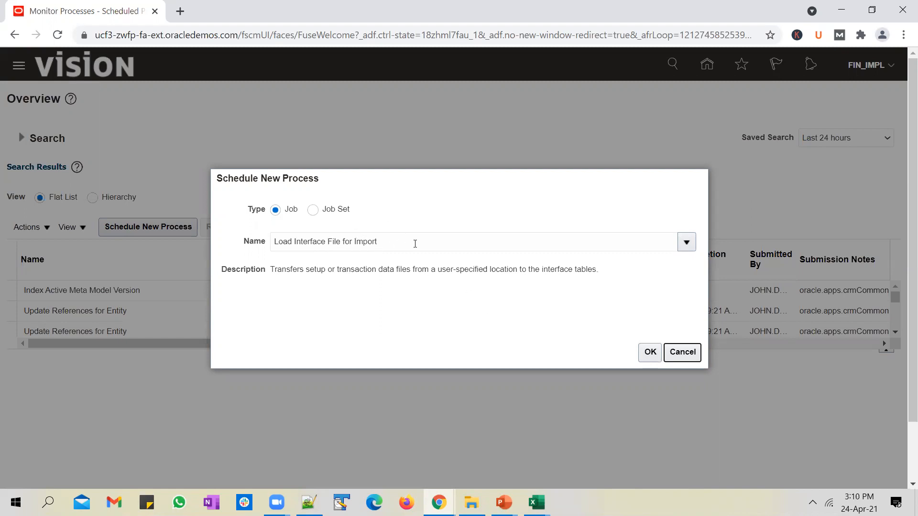
click(649, 351)
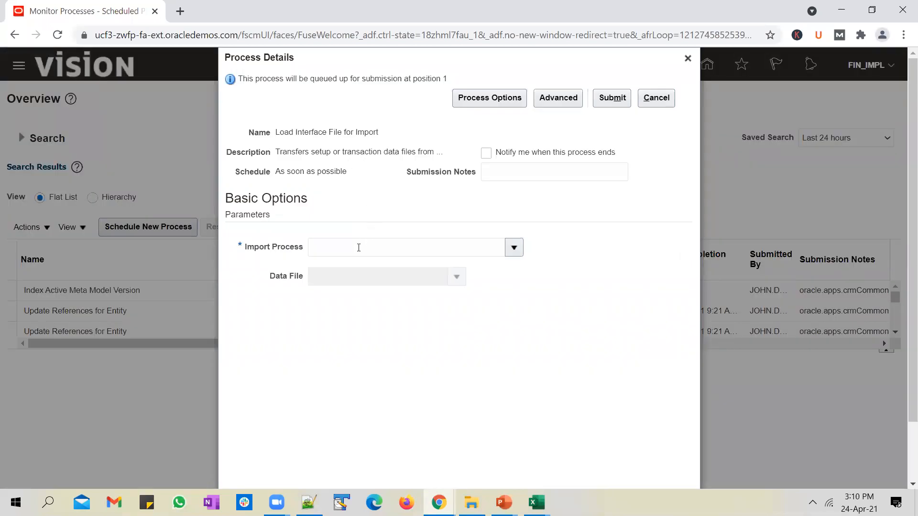
Search the import processes for Import Journals and set the General Ledger result as the Import Process.
click(514, 248)
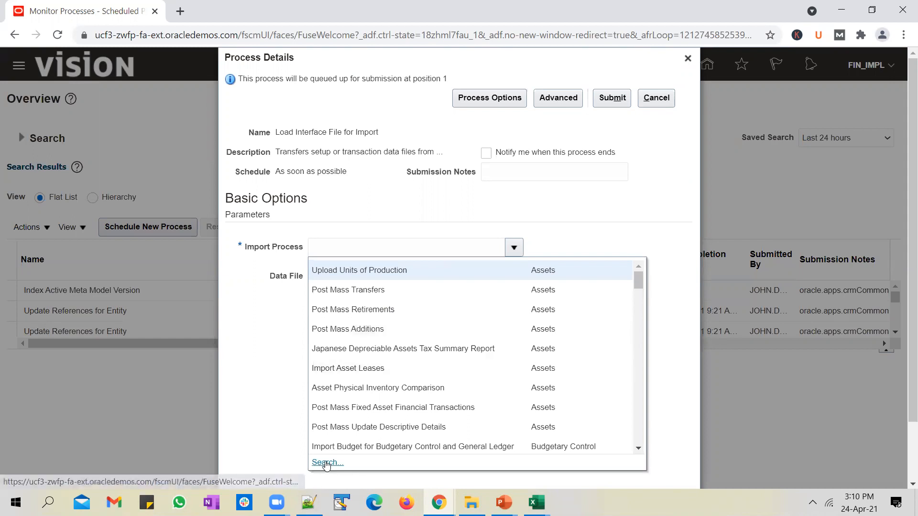
click(326, 463)
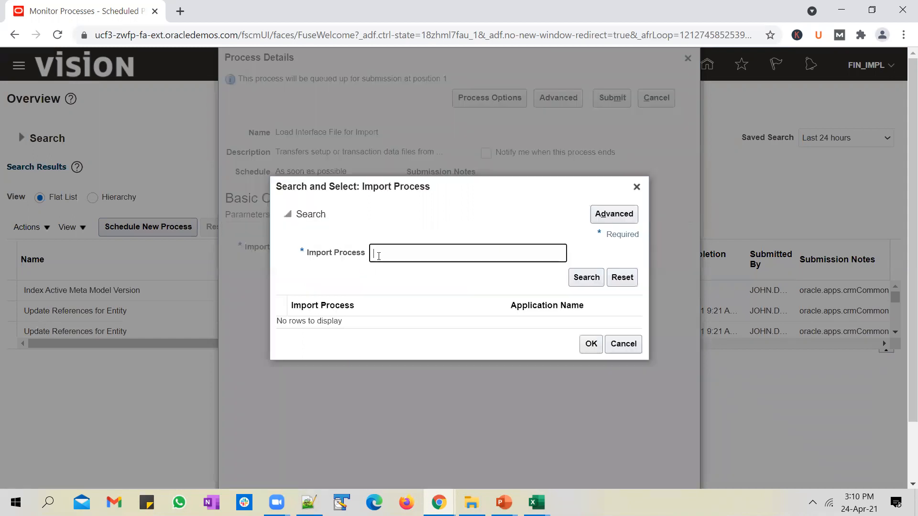
text(Import Journals)
key(Return)
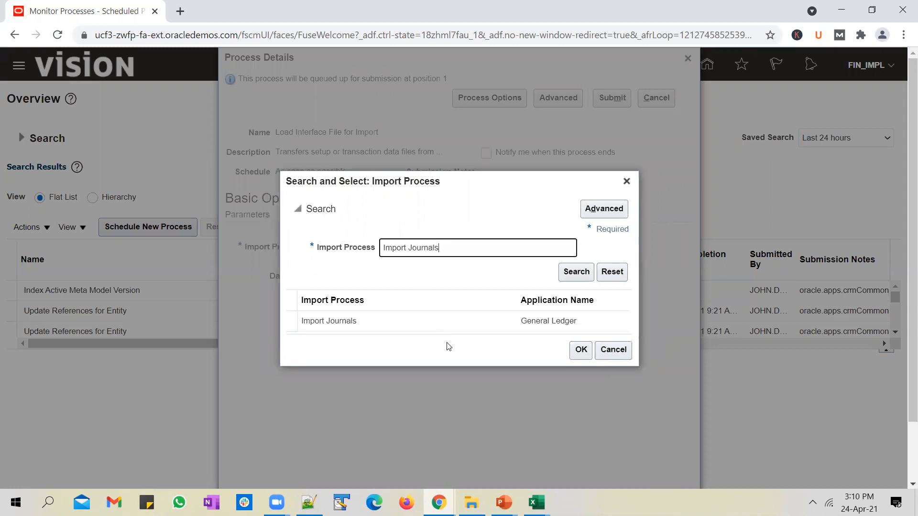
click(452, 329)
click(581, 350)
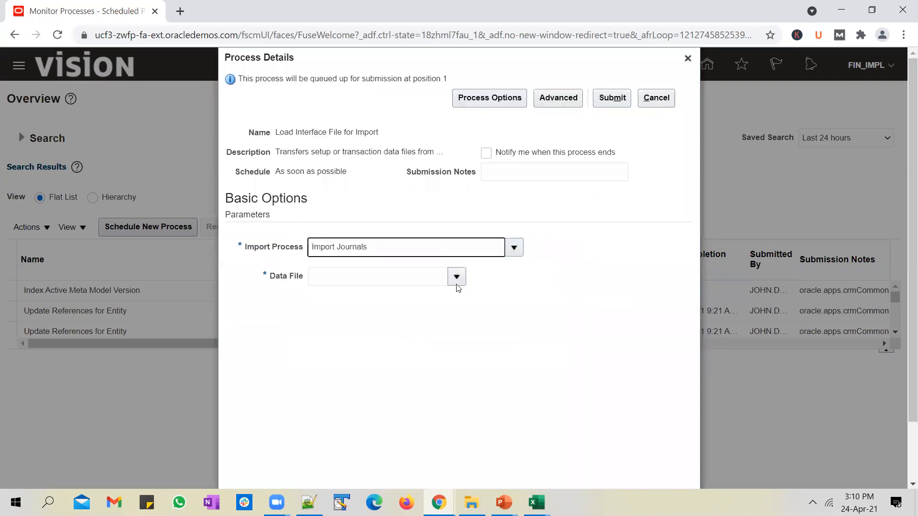
Upload GlInterface.zip from the FBDI folder as the Data File and submit the Load Interface File for Import process.
click(456, 282)
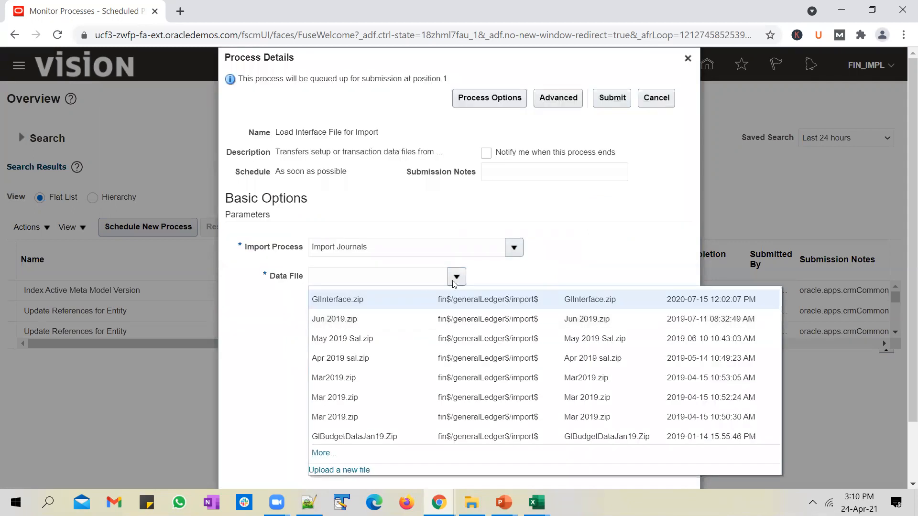
click(360, 471)
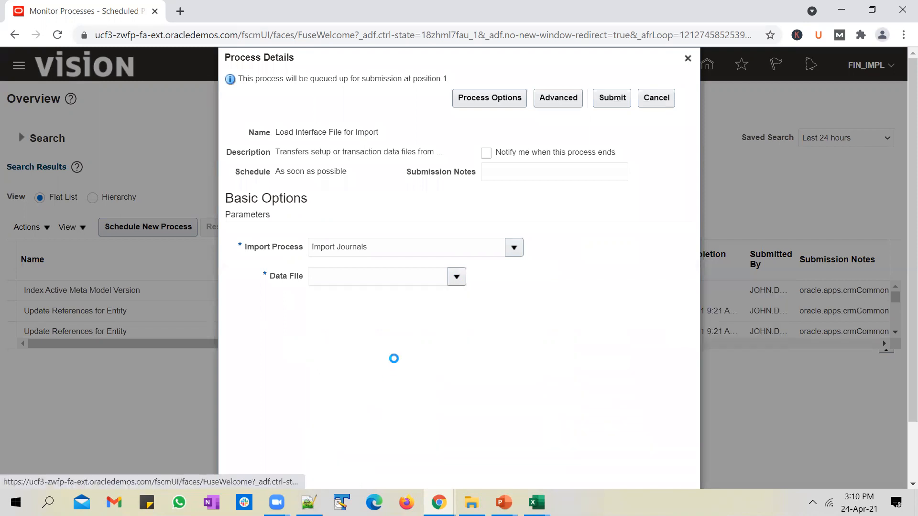
click(400, 269)
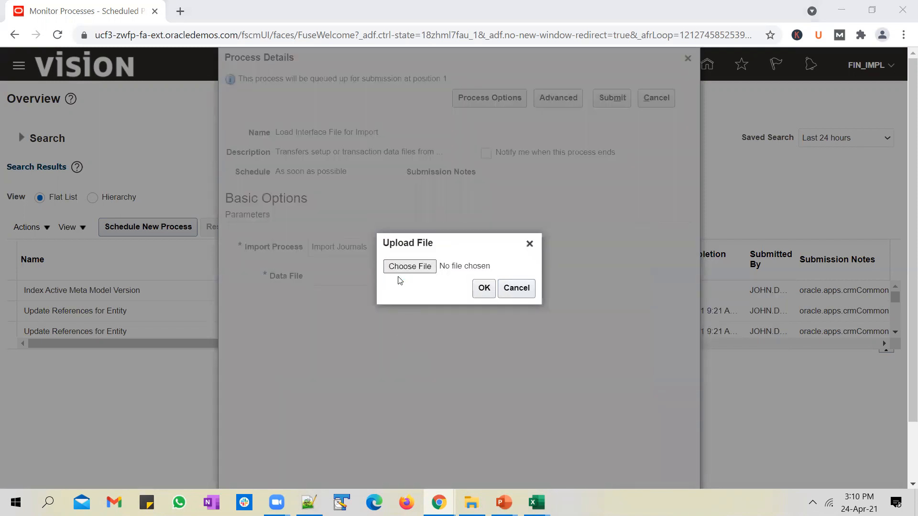
click(375, 109)
key(ctrl+v)
key(Return)
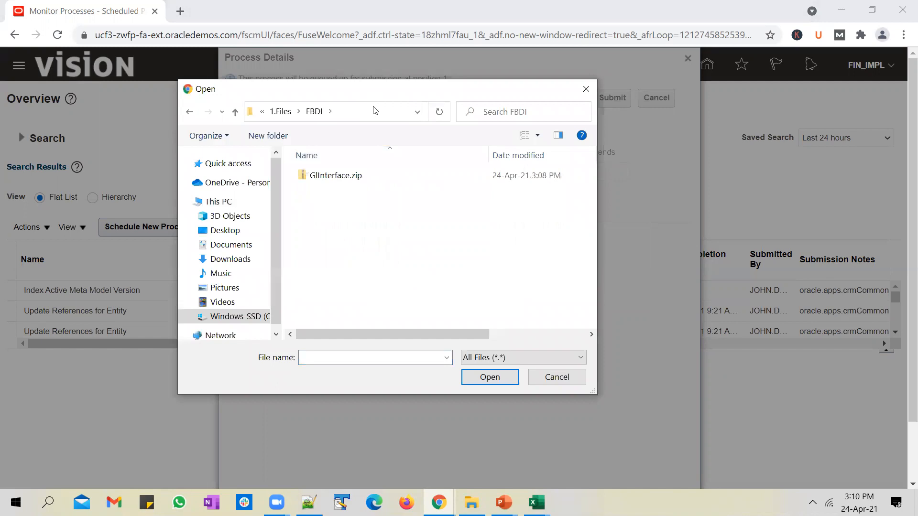
click(406, 182)
double_click(405, 182)
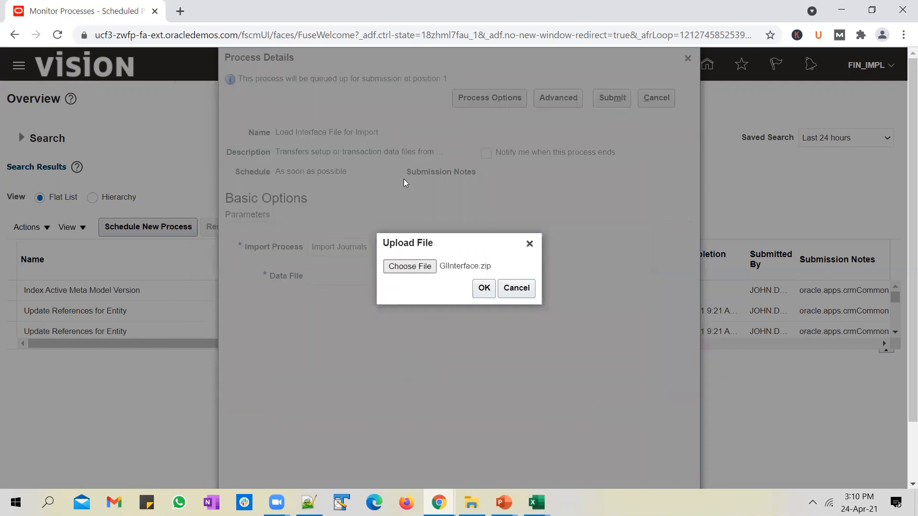
click(484, 288)
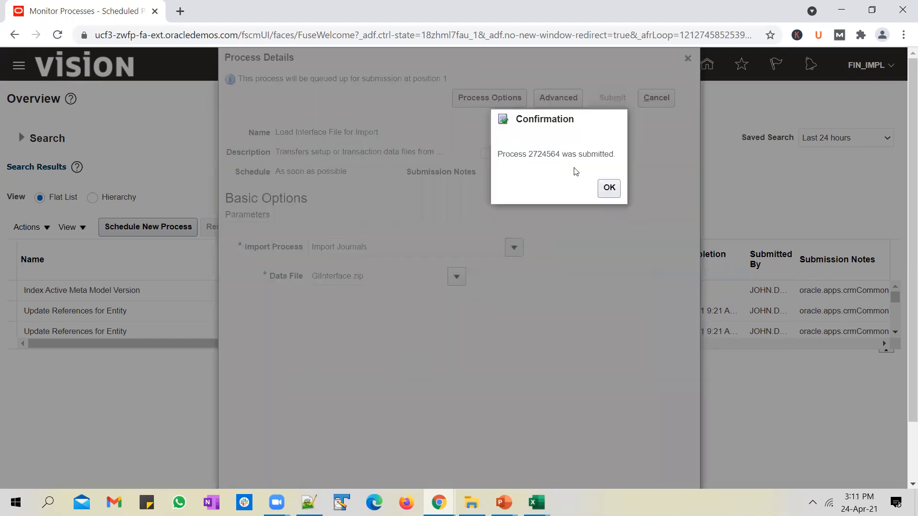
click(609, 187)
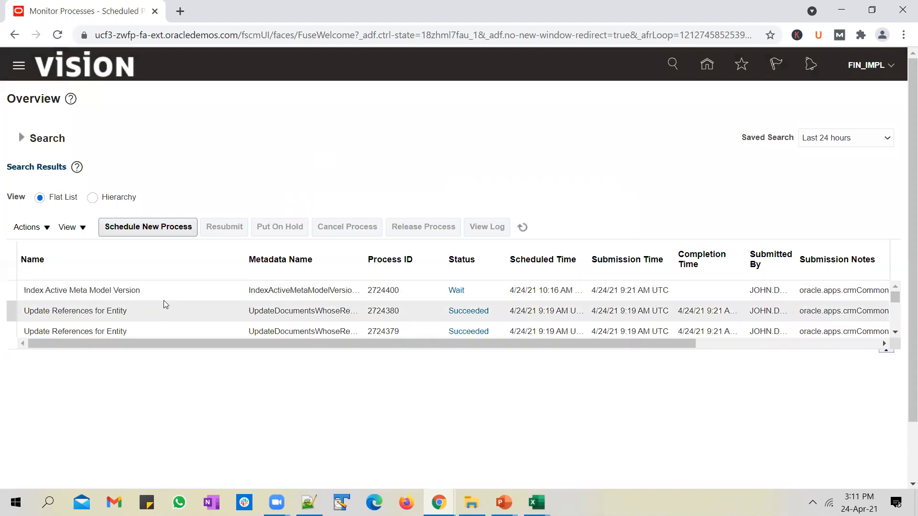
Refresh the scheduled process list to monitor the load, and view the details of its Transfer File subprocess.
click(523, 228)
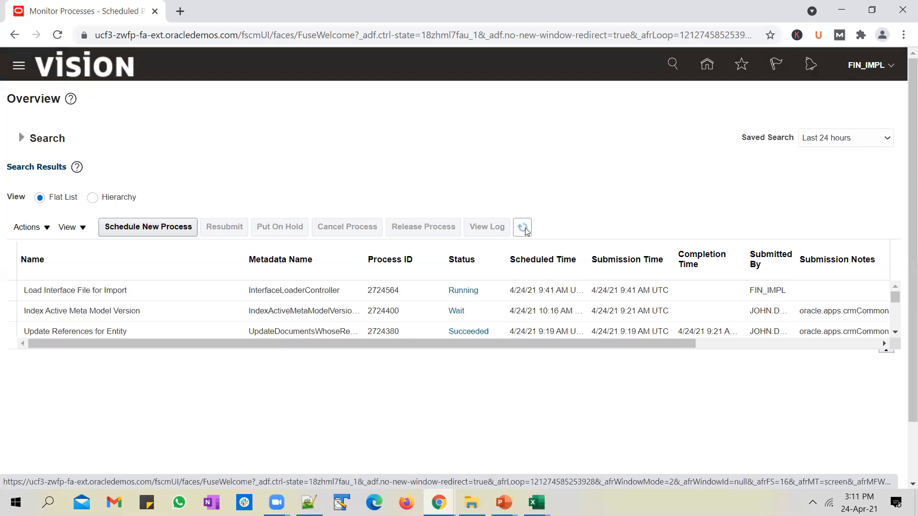
click(525, 230)
click(471, 502)
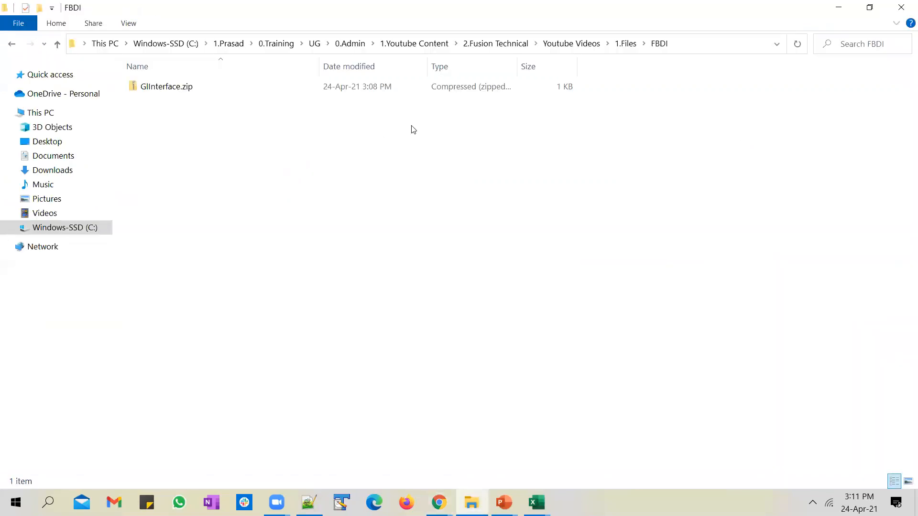
key(alt+Tab)
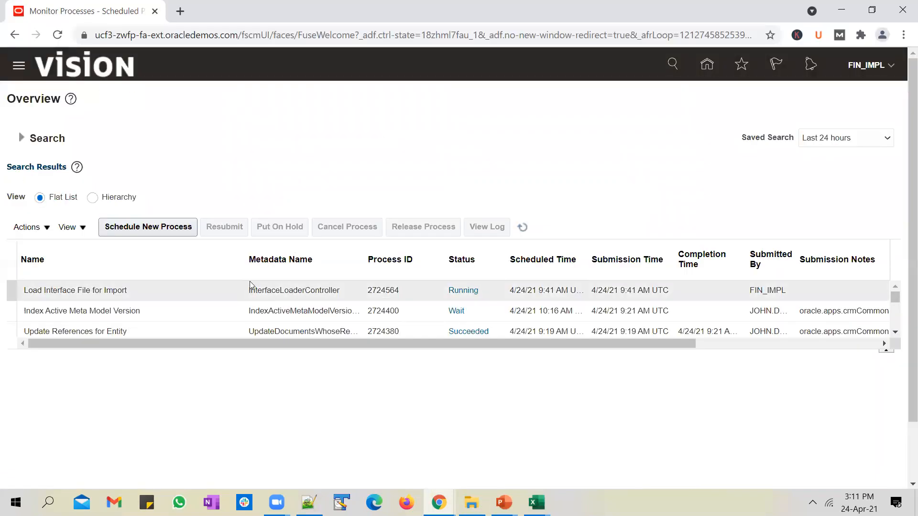
click(524, 228)
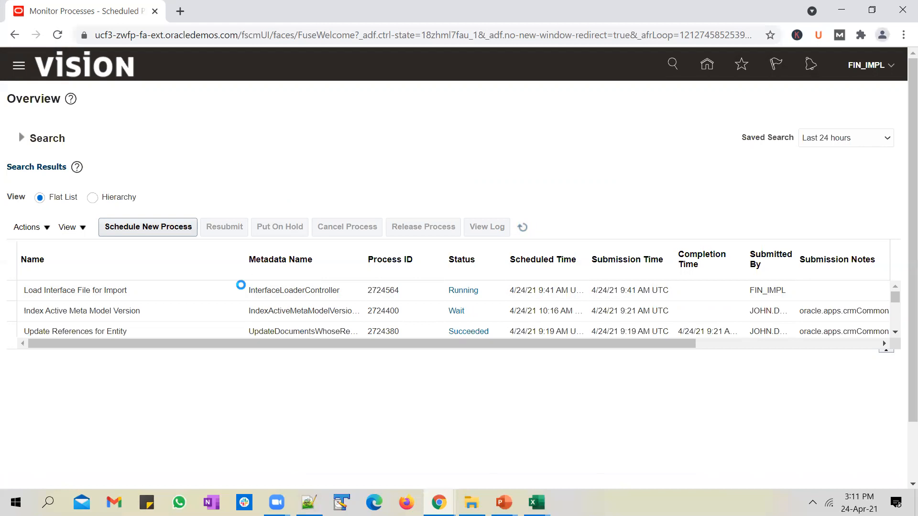
click(525, 230)
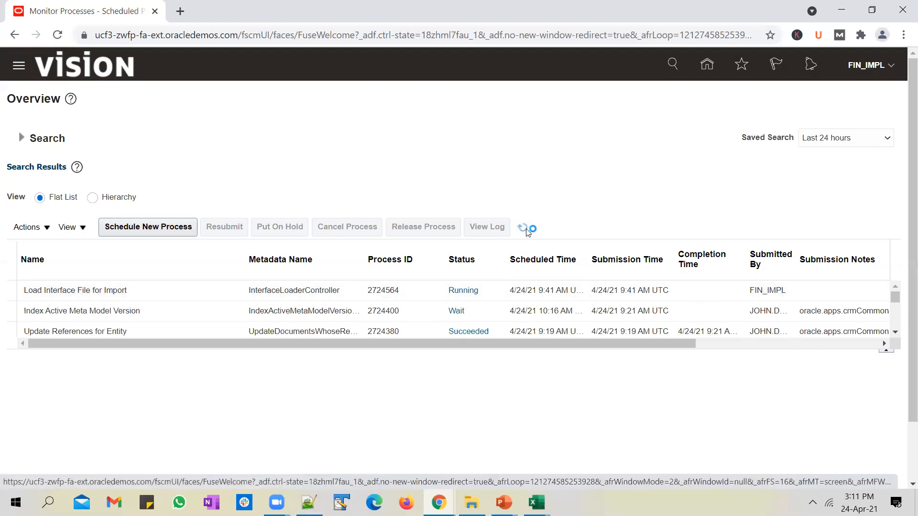
click(523, 228)
click(527, 232)
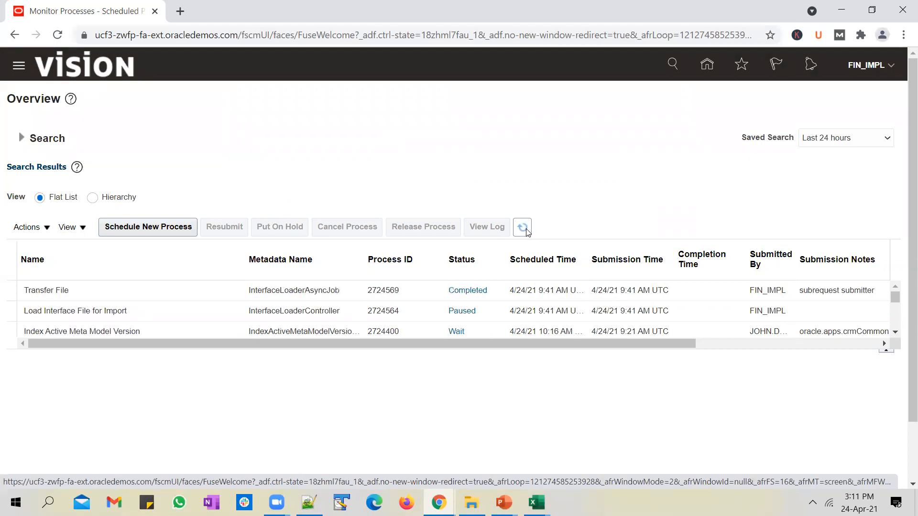
click(144, 290)
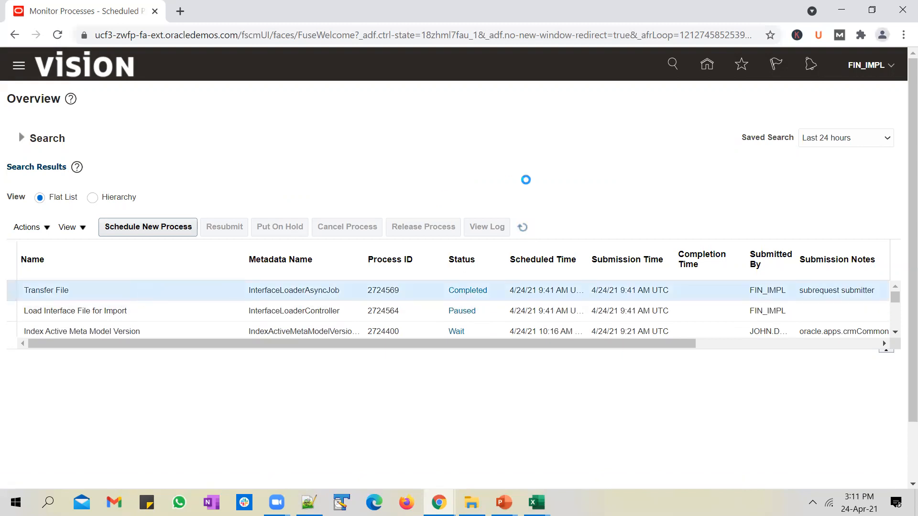
click(123, 297)
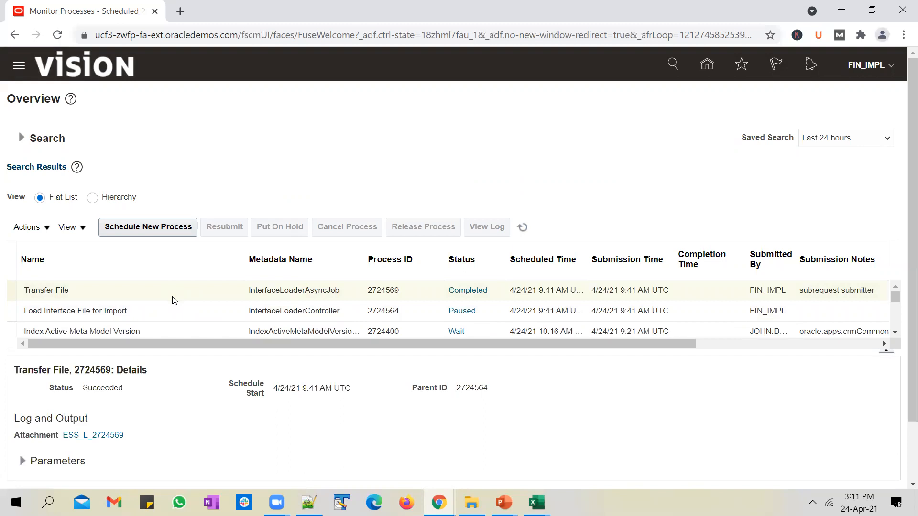
Refresh the process list and view the details of the Load File to Interface subprocess.
click(524, 228)
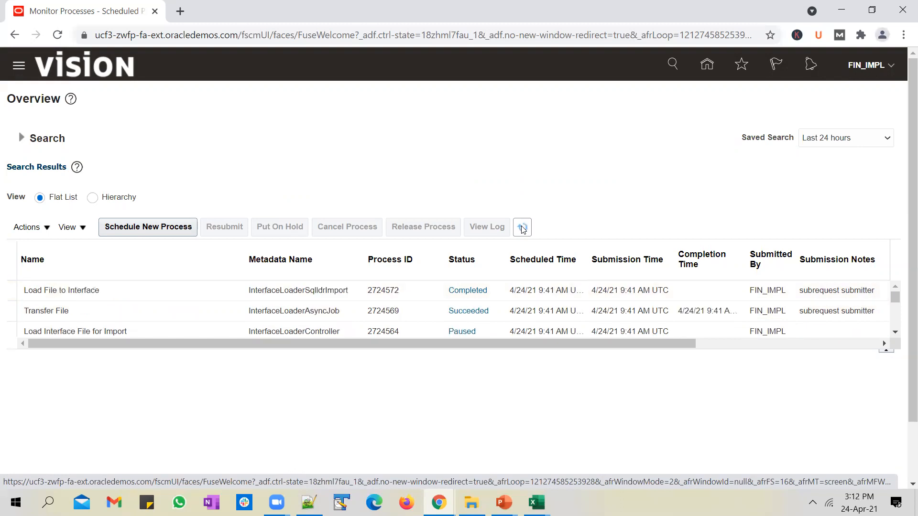
click(165, 290)
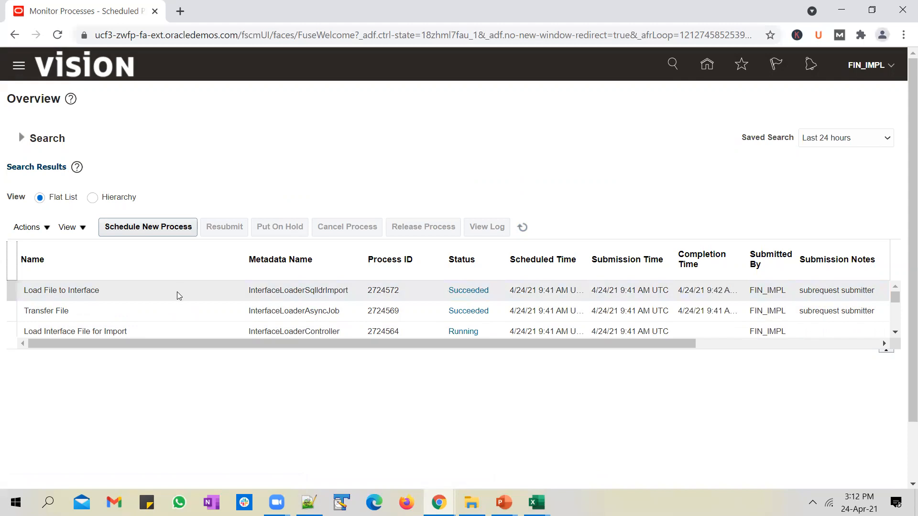
click(181, 294)
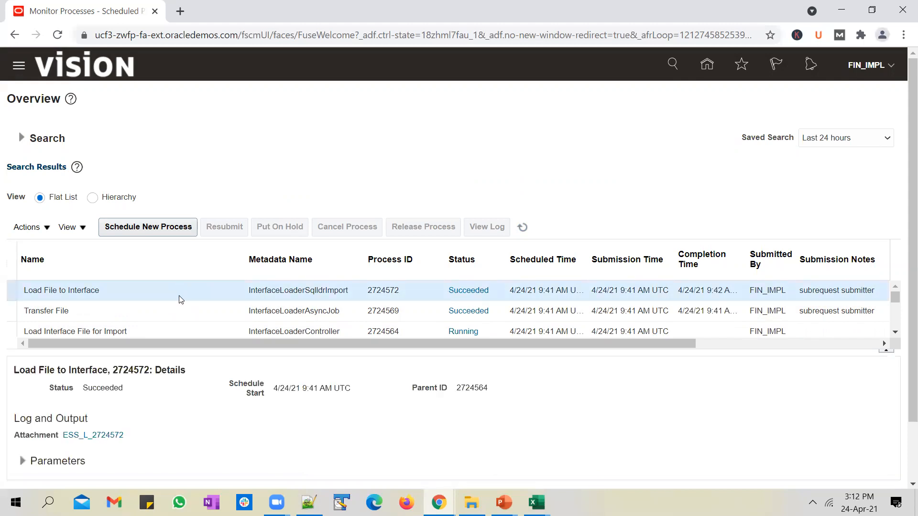
mouse_move(109, 441)
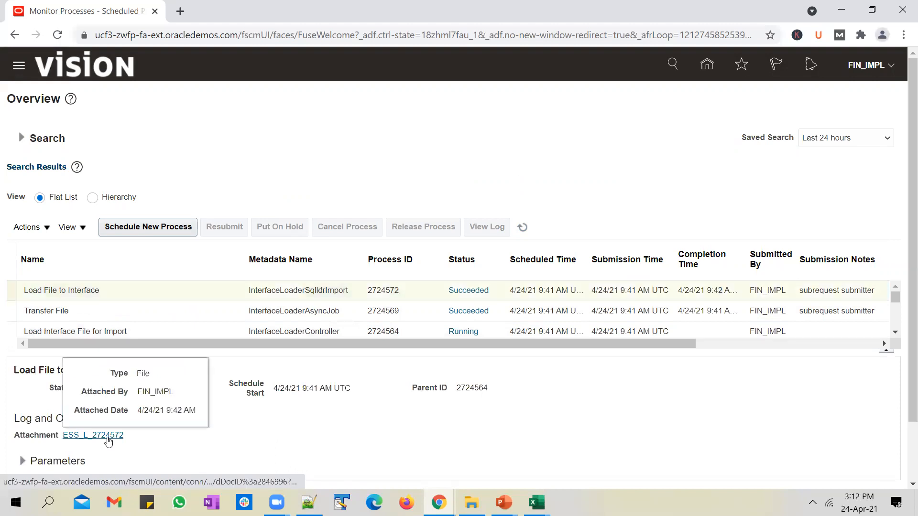
Open the Load File to Interface log attachment, check how many rows were loaded into GL_INTERFACE, and close the log.
click(109, 436)
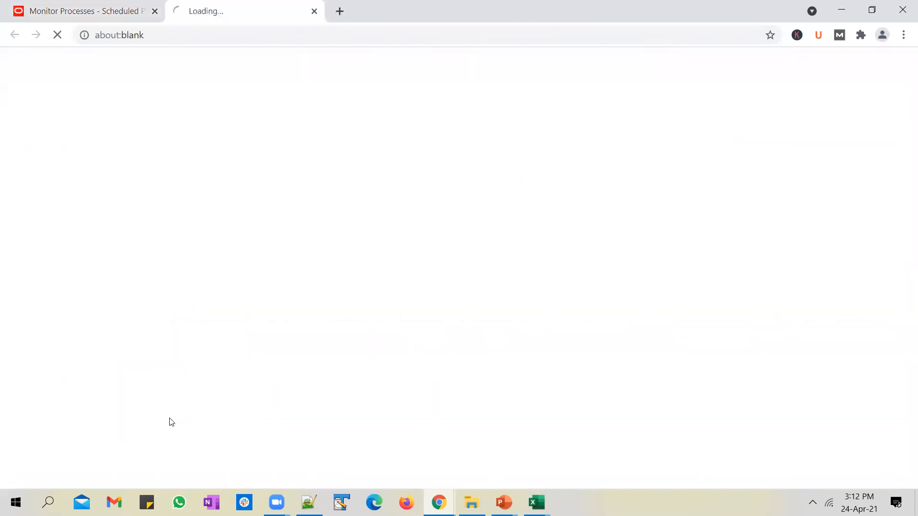
click(101, 454)
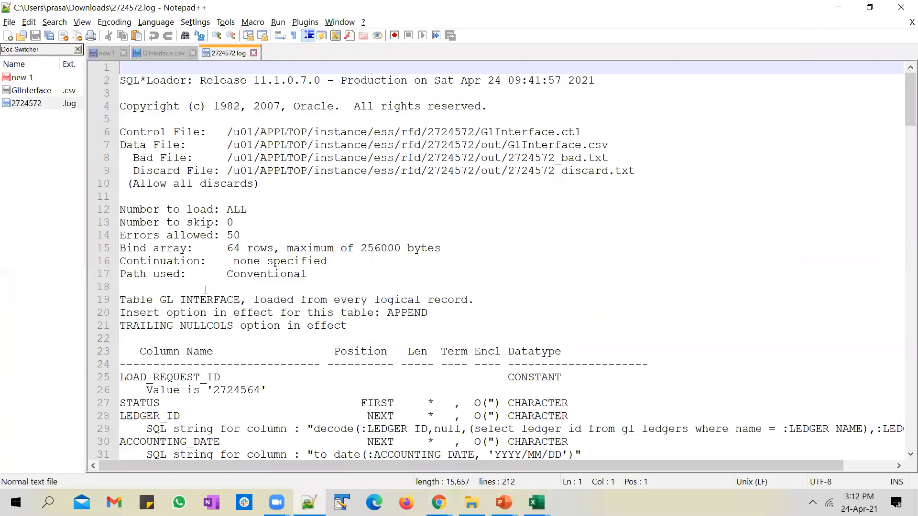
scroll(263, 314, down, 20)
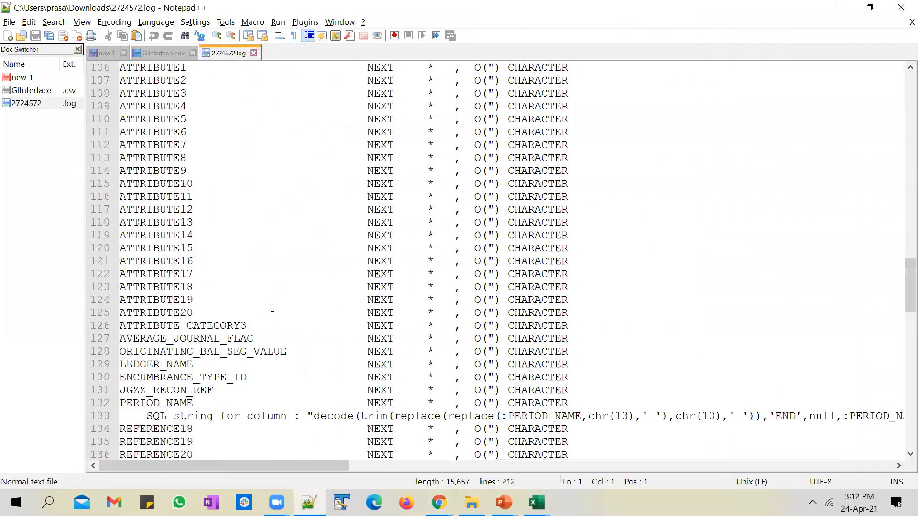
scroll(274, 318, down, 13)
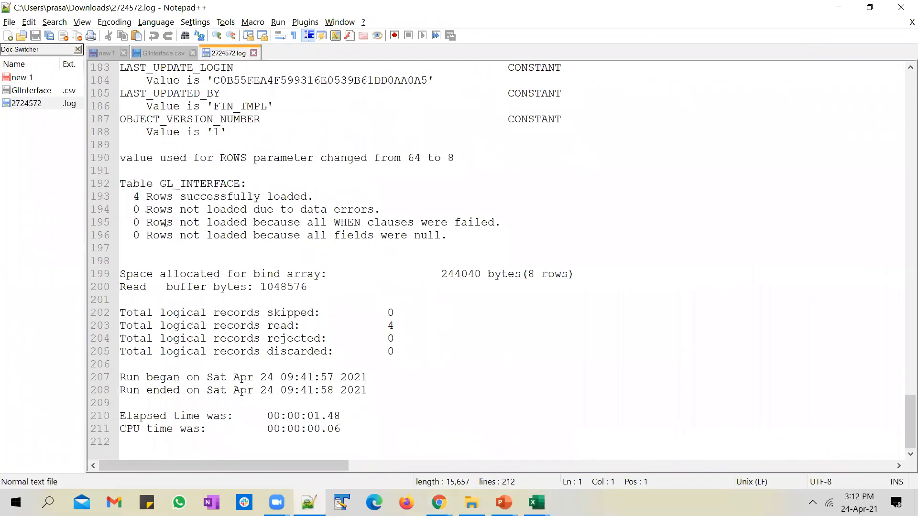
double_click(136, 197)
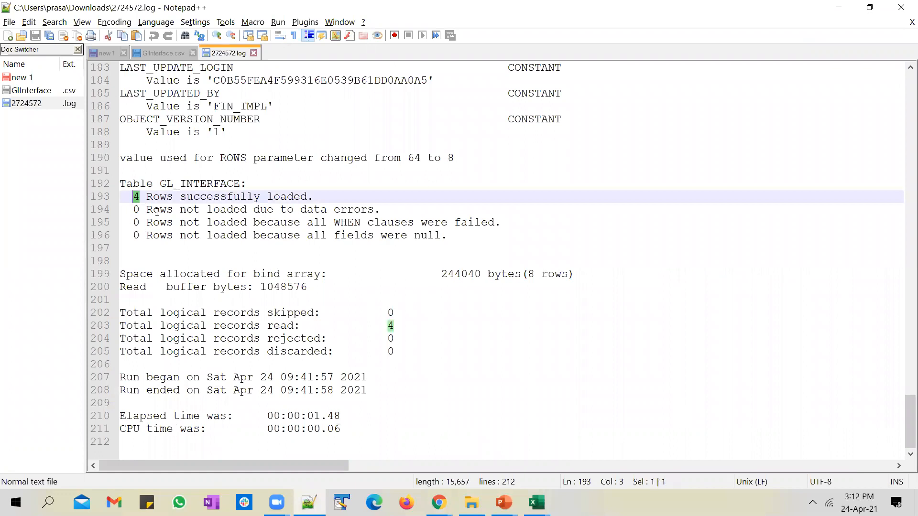
click(254, 53)
key(alt+Tab)
Schedule a new process with the job Import Journals and open its process details.
click(523, 228)
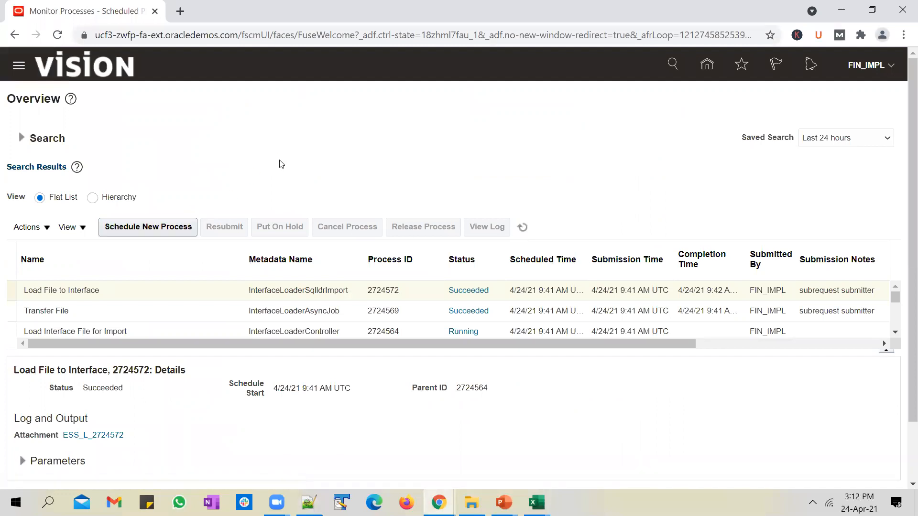
text(Im)
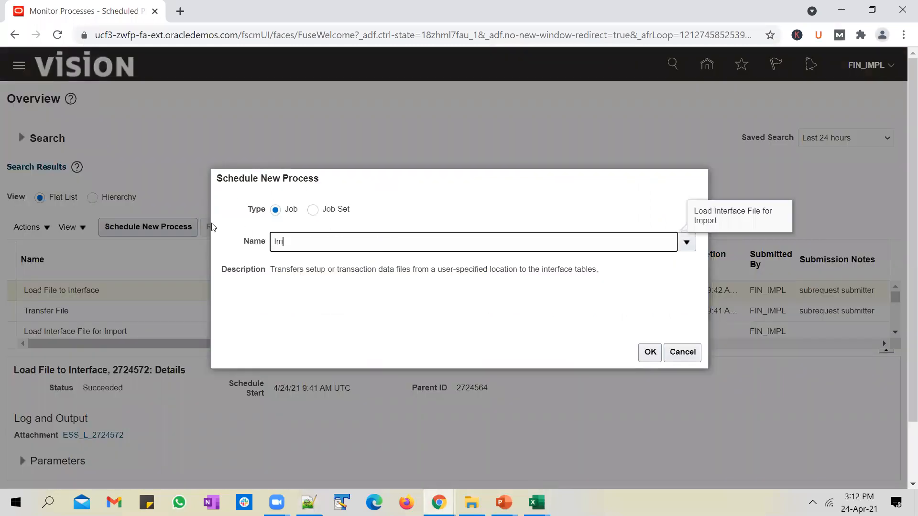
text(port Journals)
key(Tab)
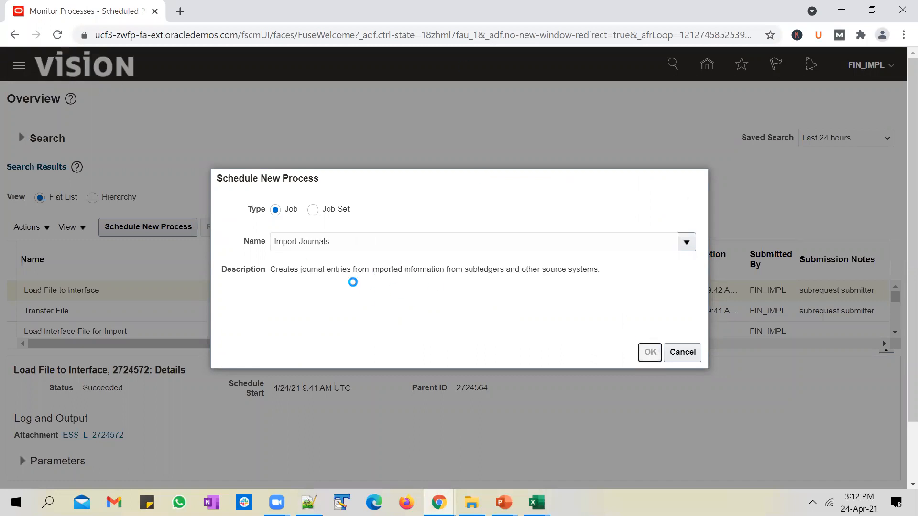
Set the Import Journals Source to Other and Group ID to 9999, and submit the process.
click(394, 272)
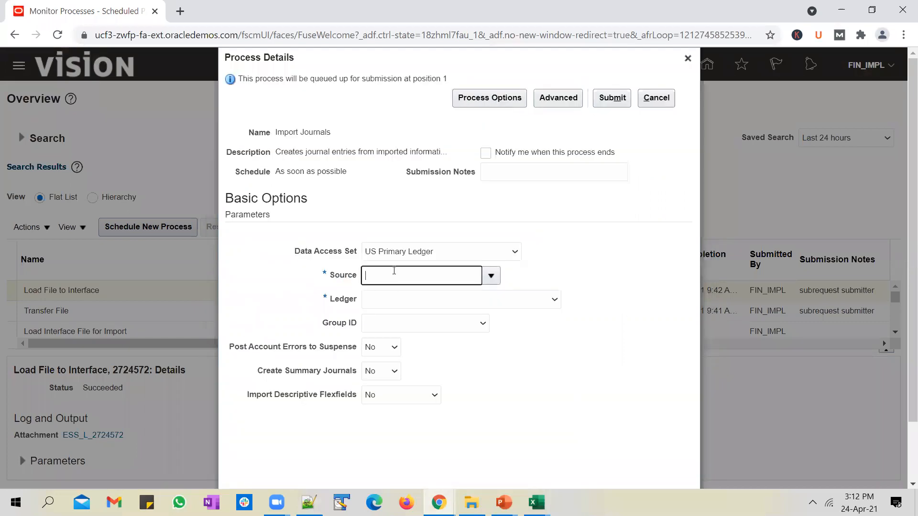
text(Other)
key(Tab)
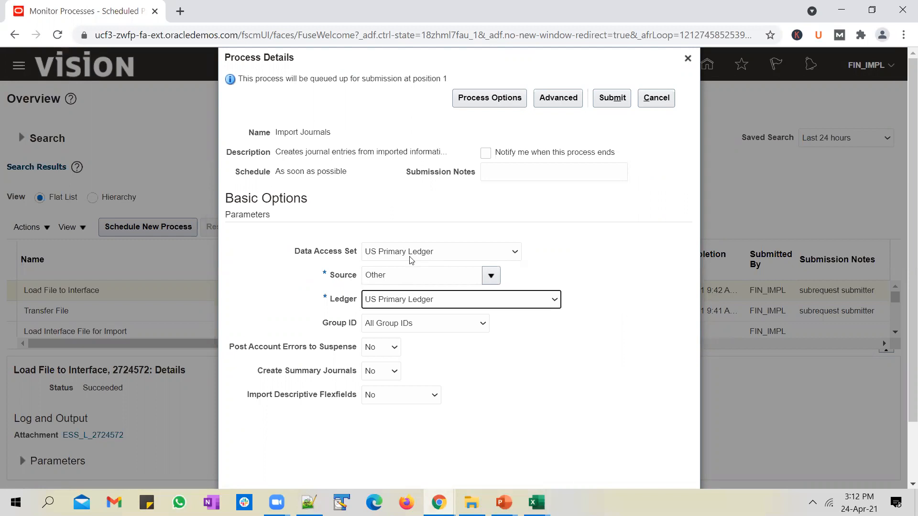
click(483, 324)
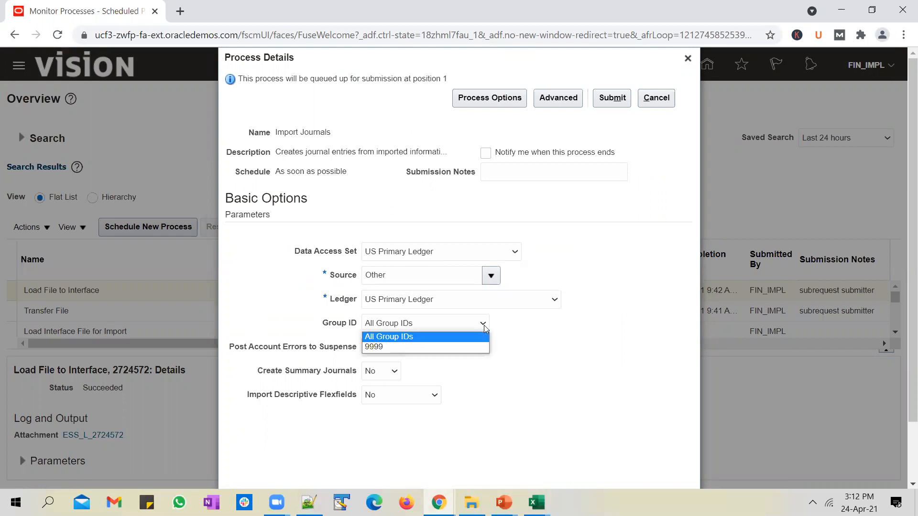
click(450, 347)
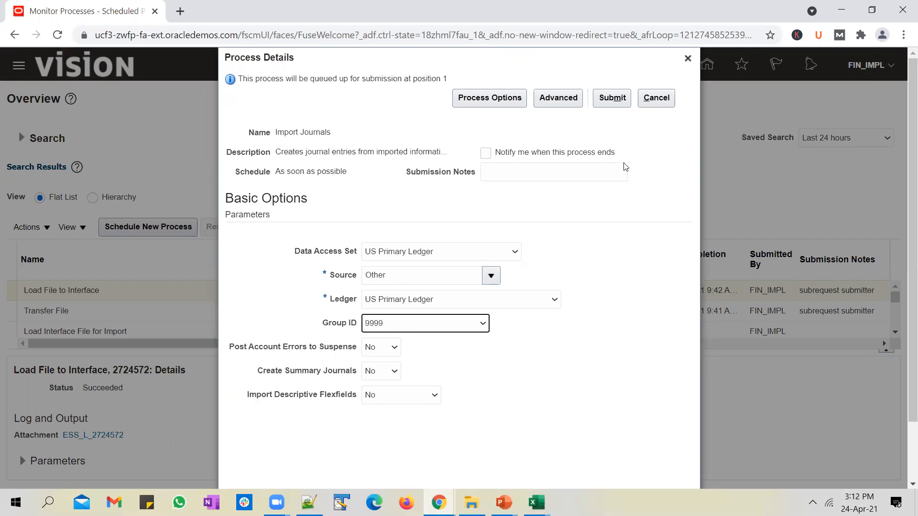
click(614, 99)
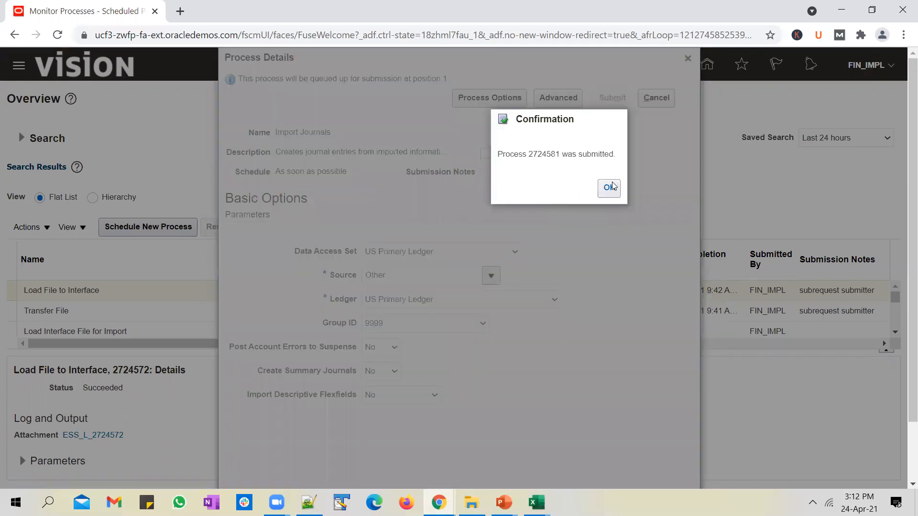
click(609, 188)
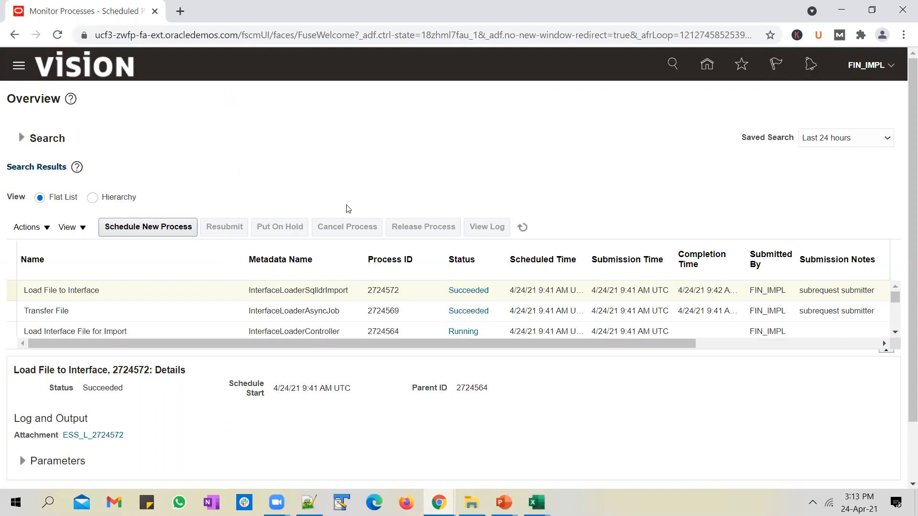
Refresh the process list repeatedly to follow the status of Import Journals and its child process.
click(524, 228)
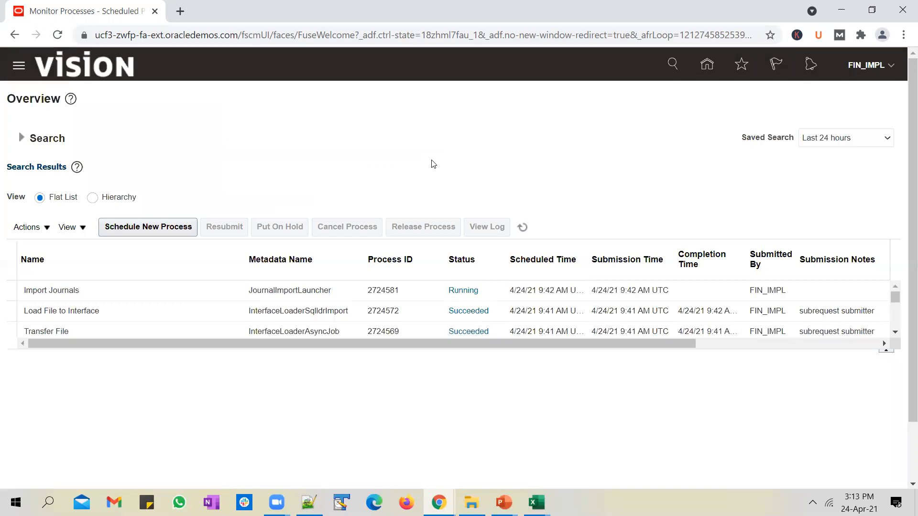
click(524, 229)
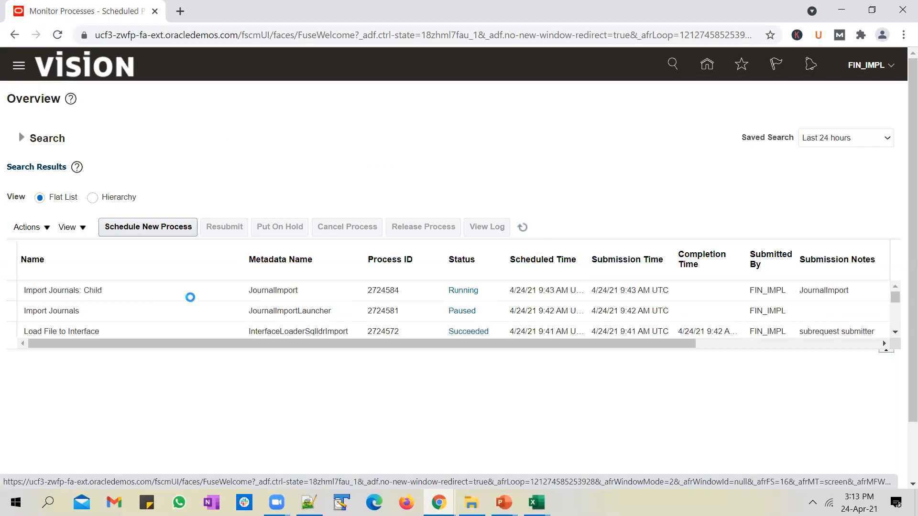
click(169, 311)
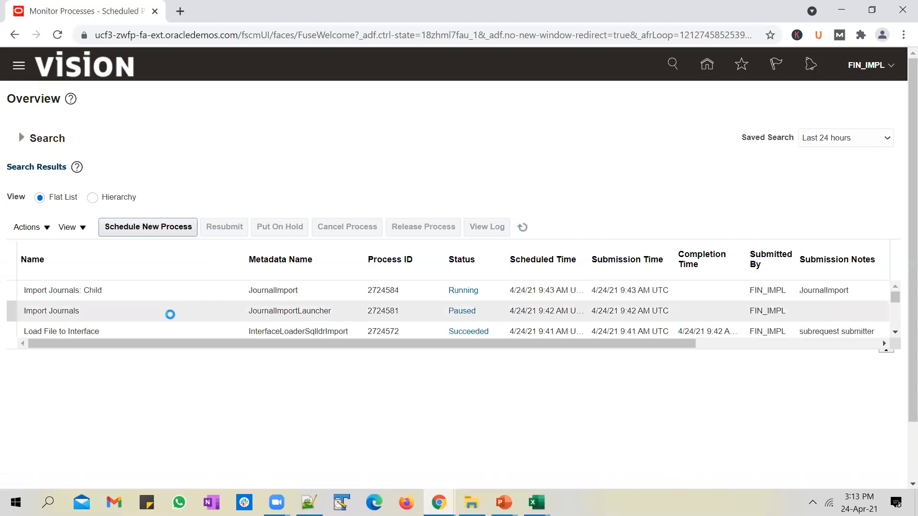
click(523, 228)
click(523, 227)
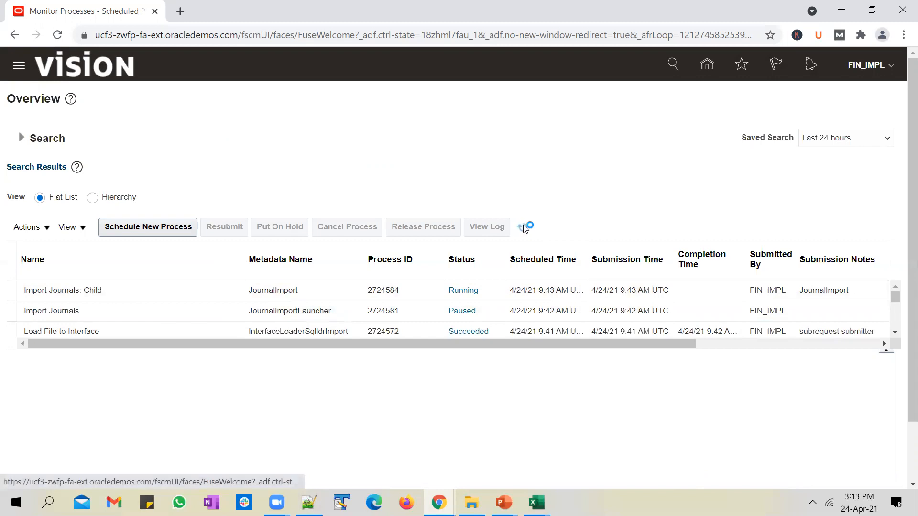
click(325, 292)
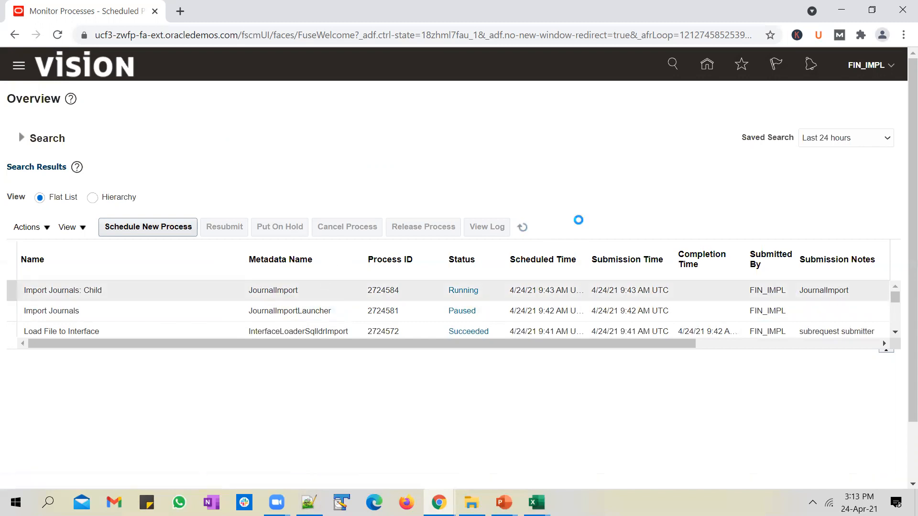
click(525, 229)
click(297, 292)
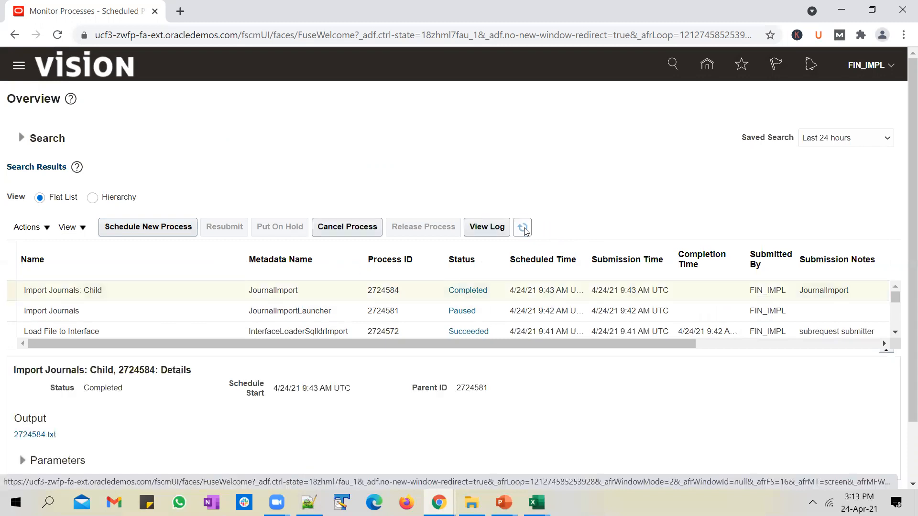
click(526, 231)
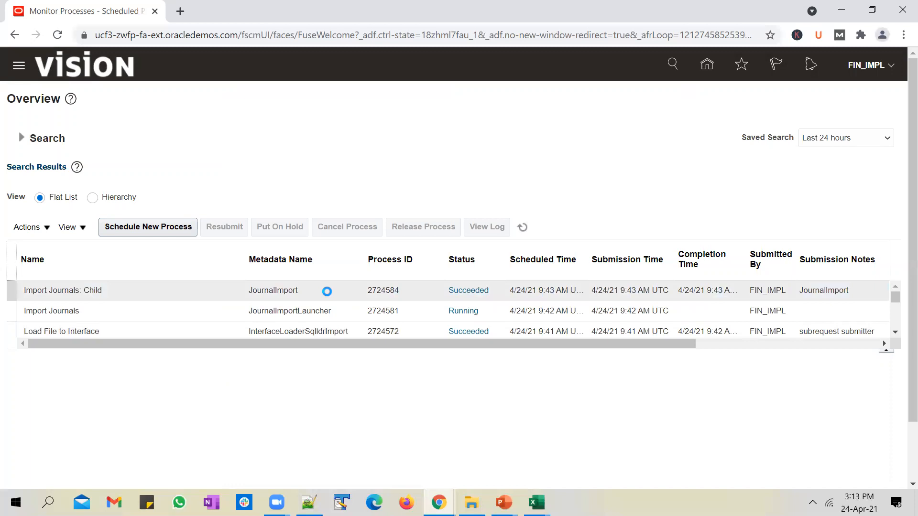
Open the 2724584.txt output attached to the Import Journals: Child process and decline to keep the missing GlInterface.csv in the editor.
scroll(905, 200, down, 2)
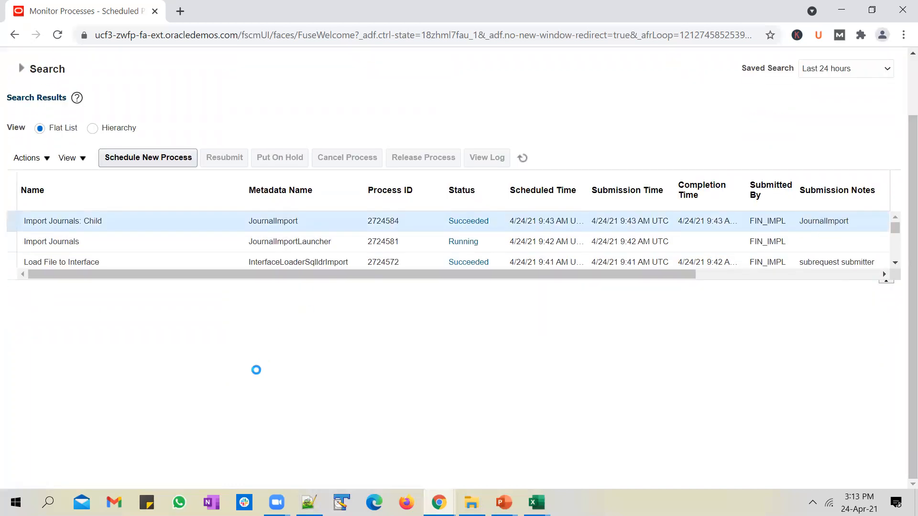
click(252, 228)
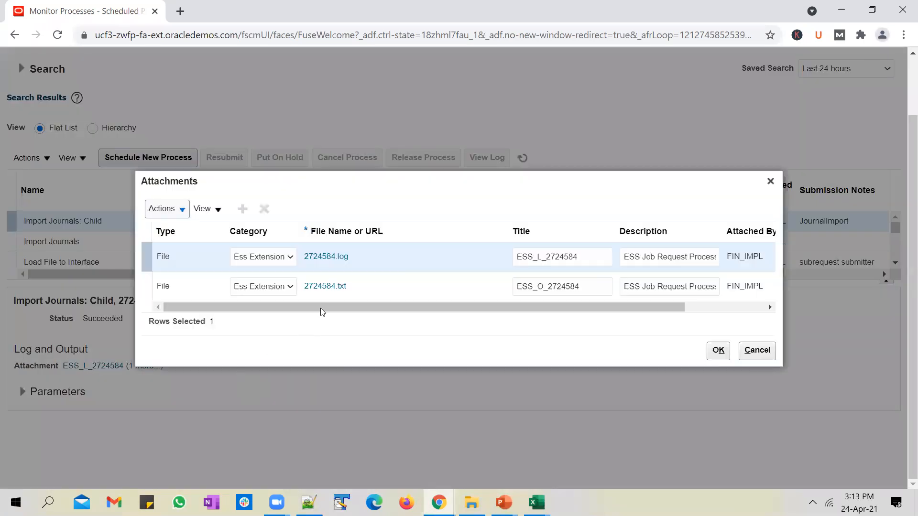
click(333, 287)
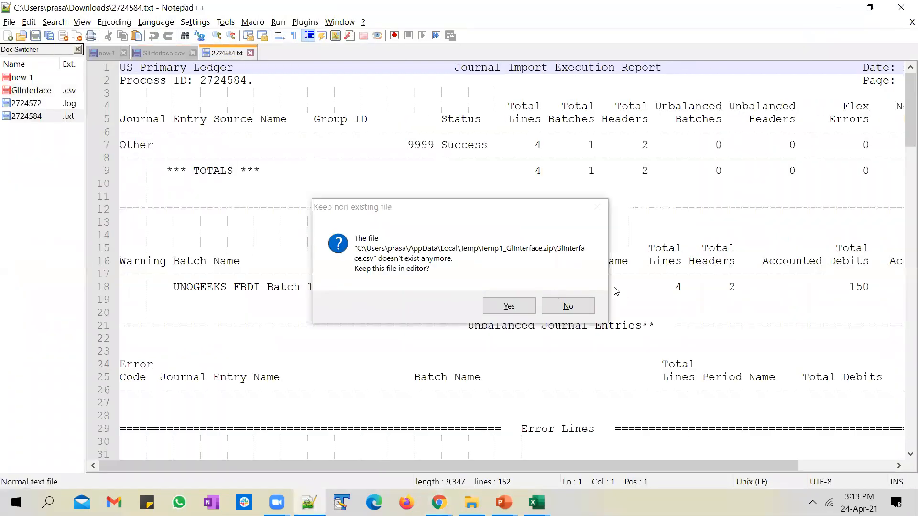
click(568, 307)
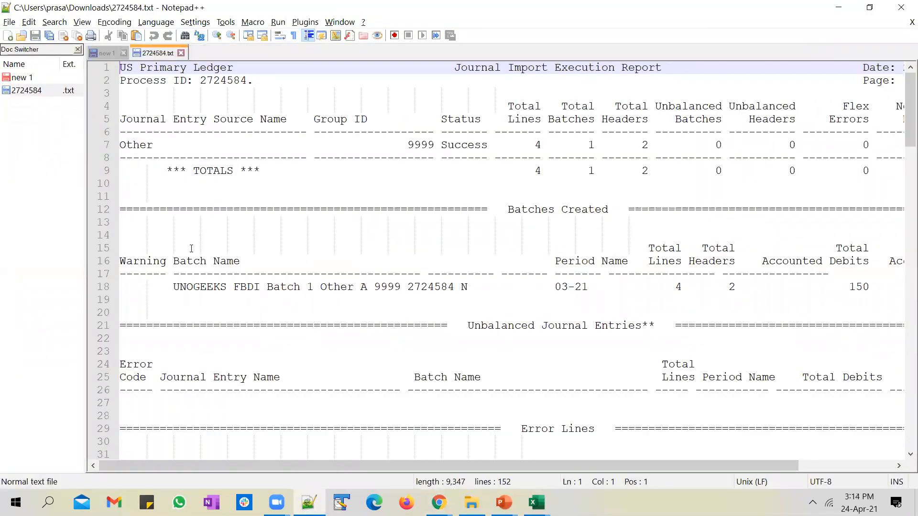
Check the group ID, status, and total lines, headers and batches in the Journal Import Execution Report.
double_click(423, 146)
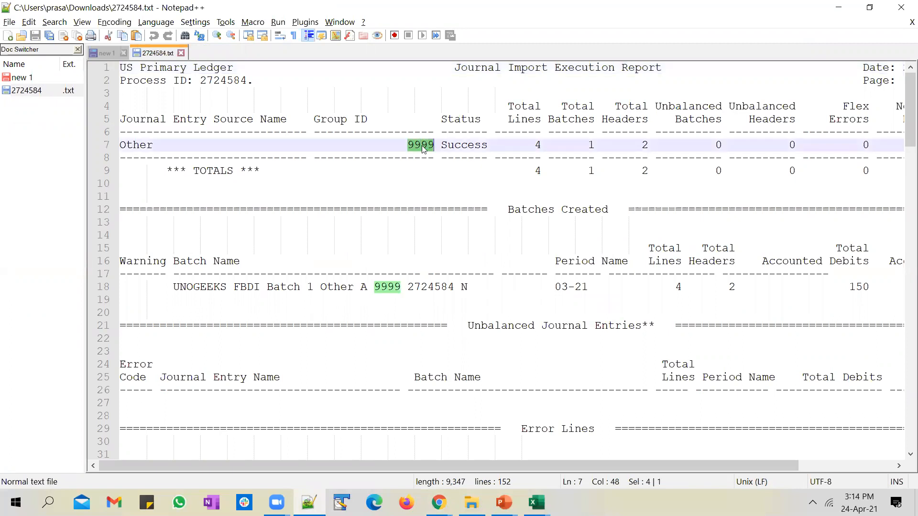
double_click(458, 146)
double_click(537, 146)
double_click(644, 145)
double_click(592, 144)
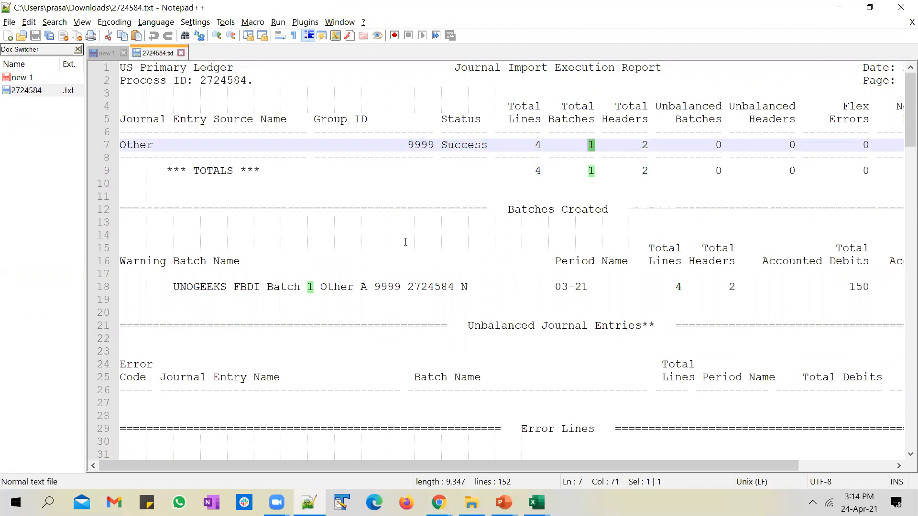
Copy the full batch name under Batches Created, return to the Monitor Processes browser window and close the attachments list.
click(176, 287)
shift+click(469, 287)
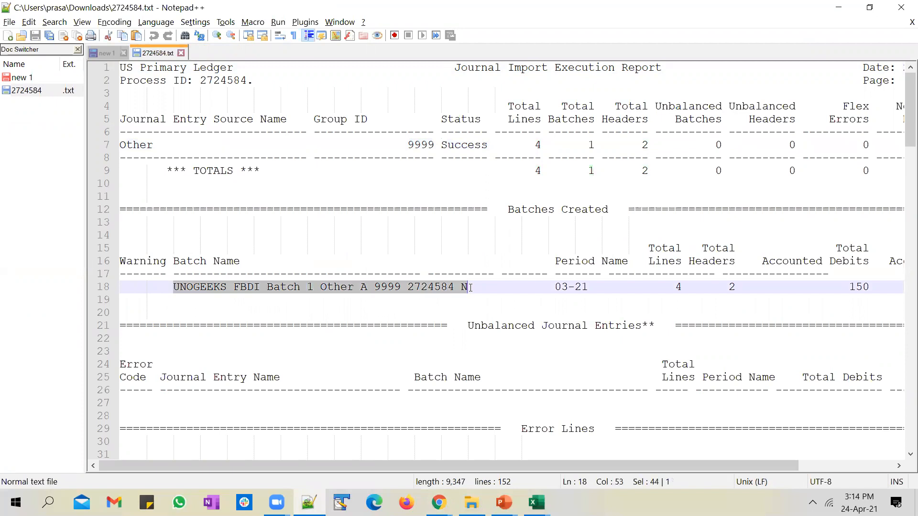
mouse_move(439, 503)
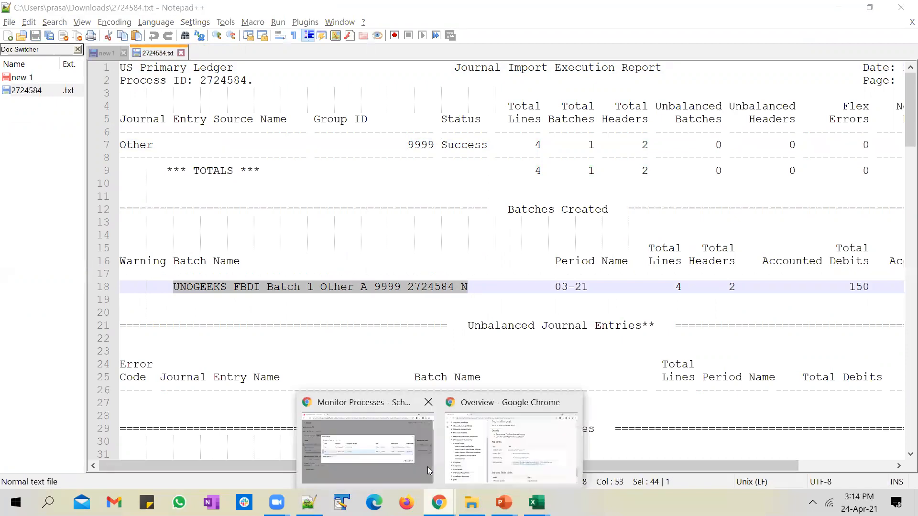
click(417, 458)
click(770, 181)
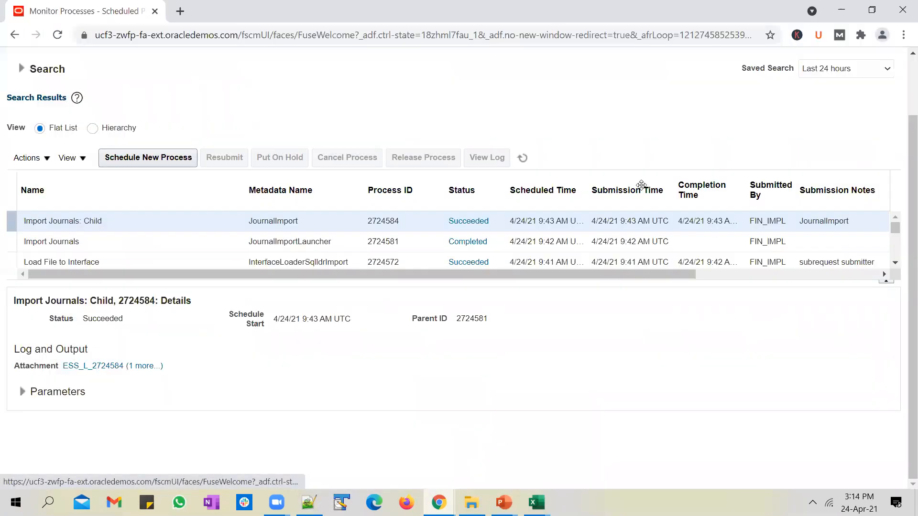
Go to the home page, open Journals under General Accounting, and open the Manage Journals task.
scroll(708, 82, up, 2)
click(710, 65)
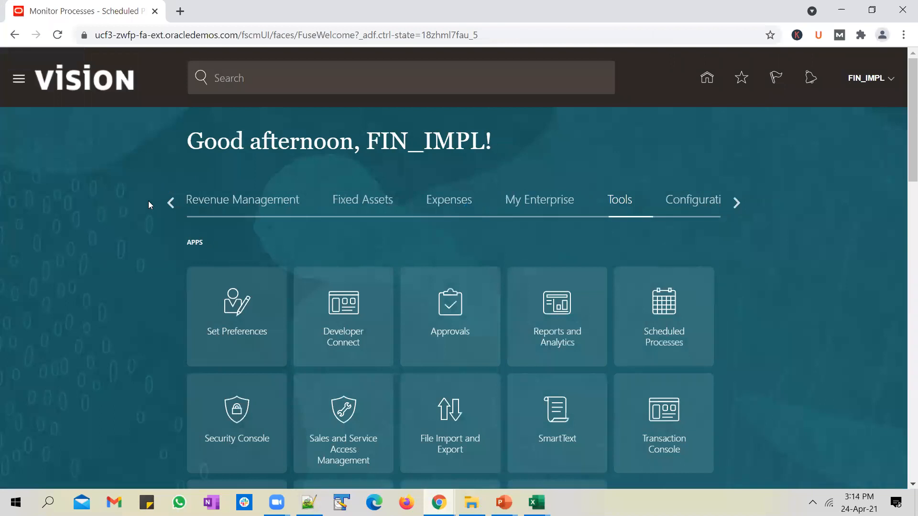
click(171, 207)
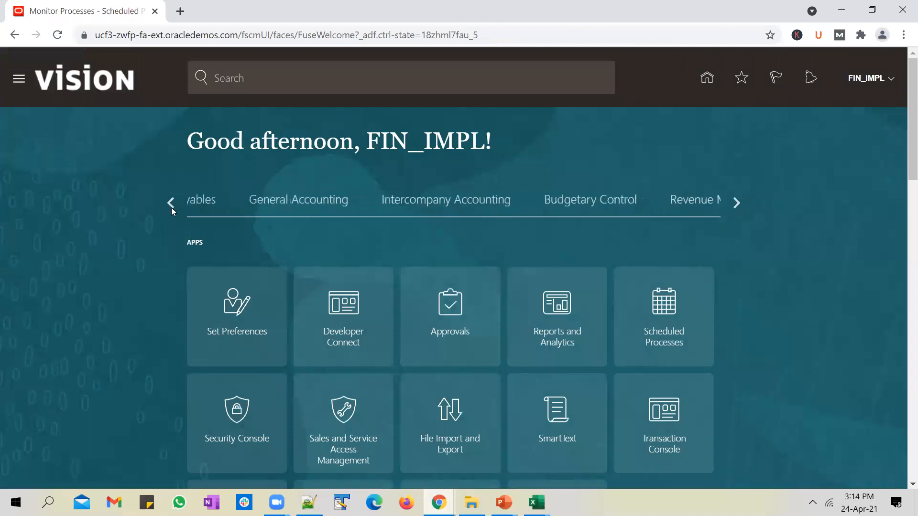
click(326, 210)
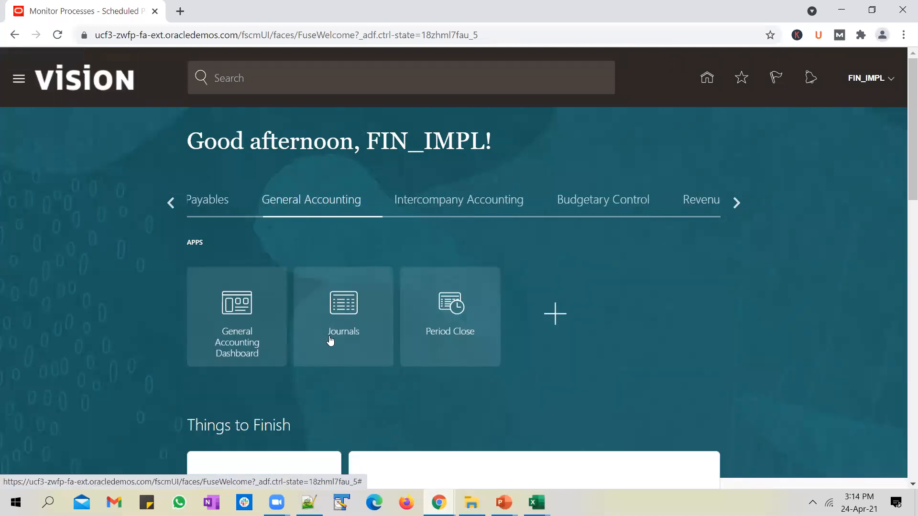
click(325, 338)
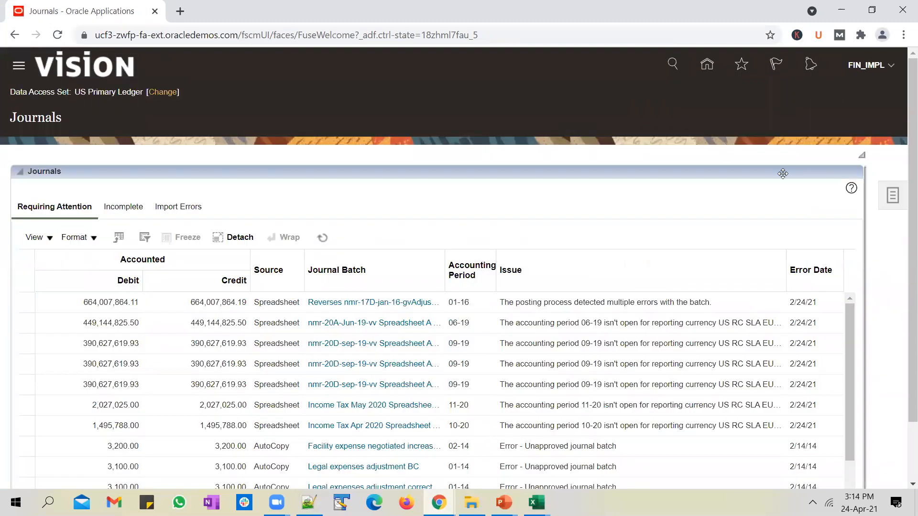
click(895, 197)
click(820, 110)
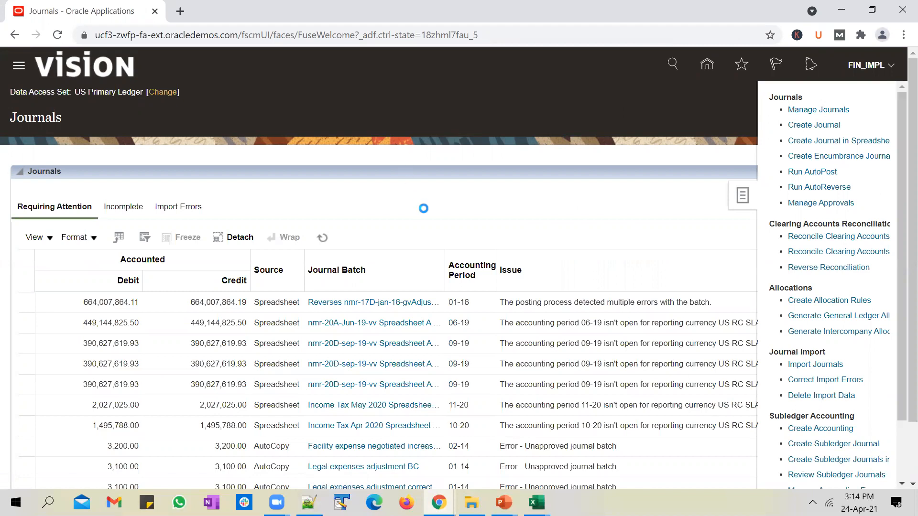
click(22, 160)
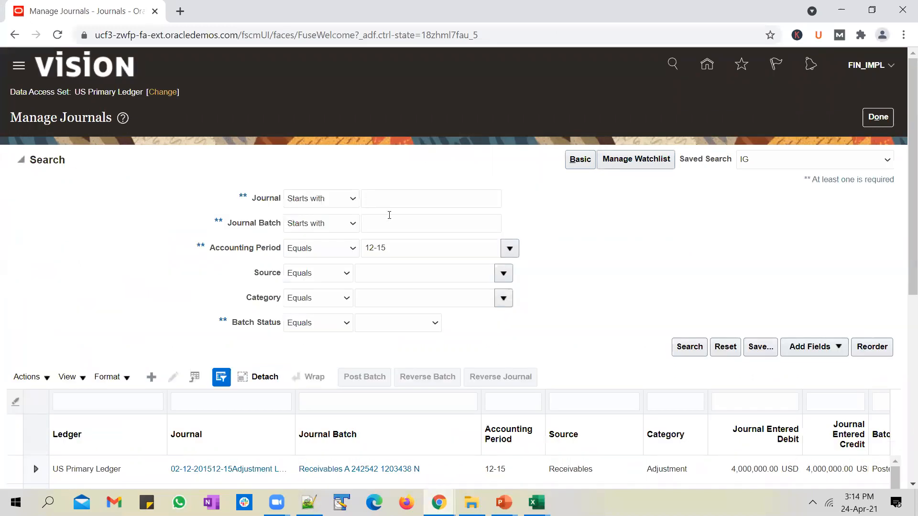
drag(397, 245, 344, 260)
key(BackSpace)
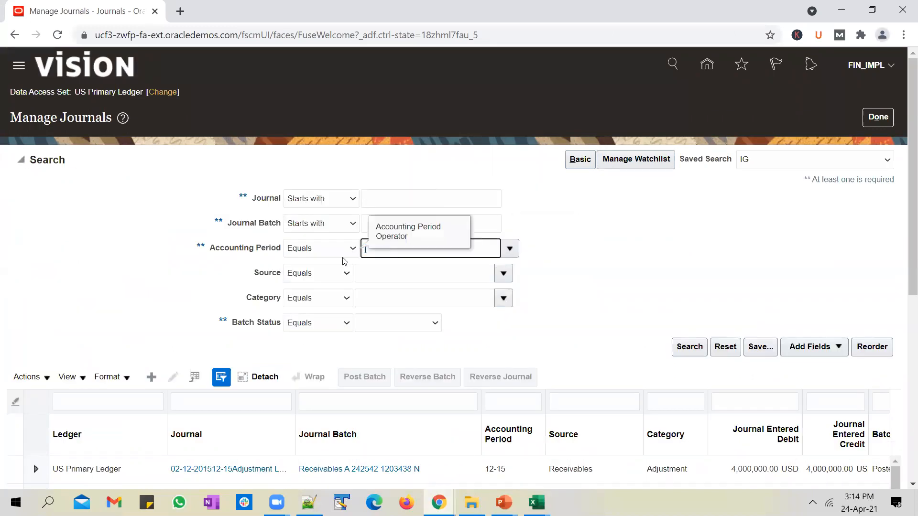
click(382, 224)
key(ctrl+v)
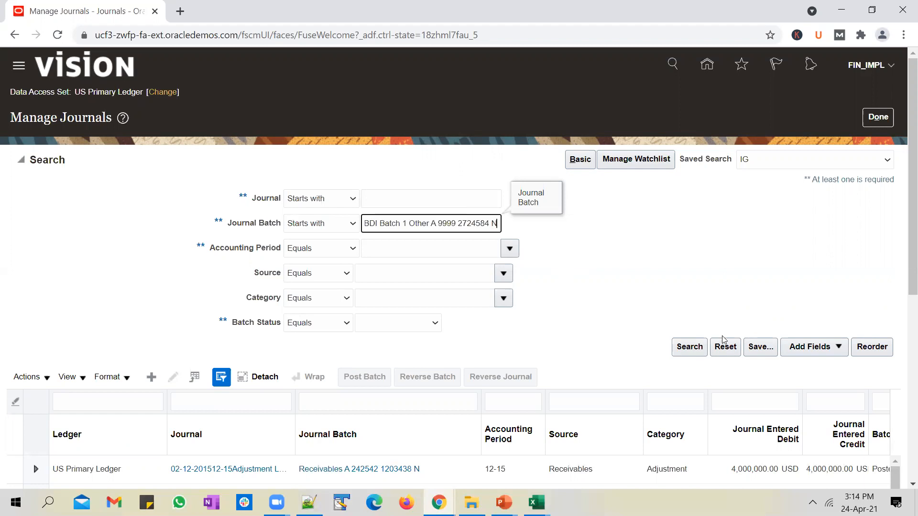
click(689, 348)
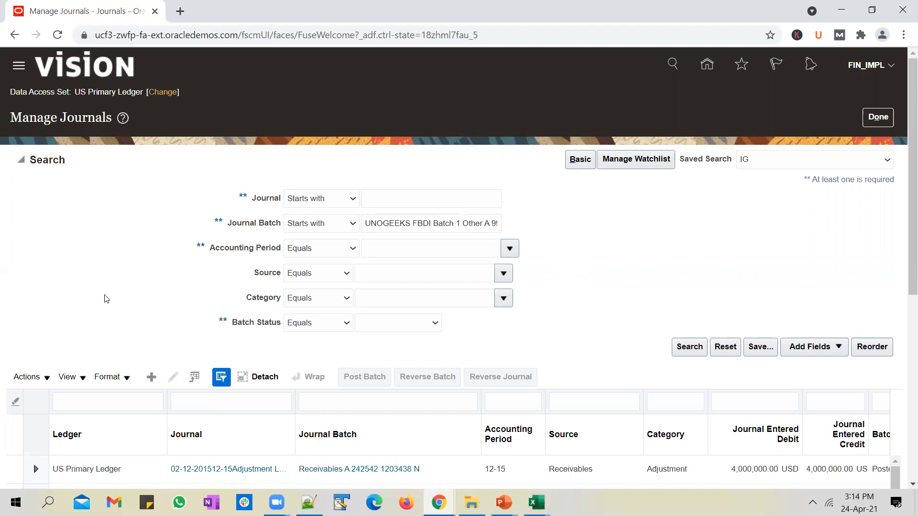
Open the imported batch from the results, move to the journal UNOGEEKS FBDI Header 2 Other, and review its journal lines.
scroll(123, 299, down, 2)
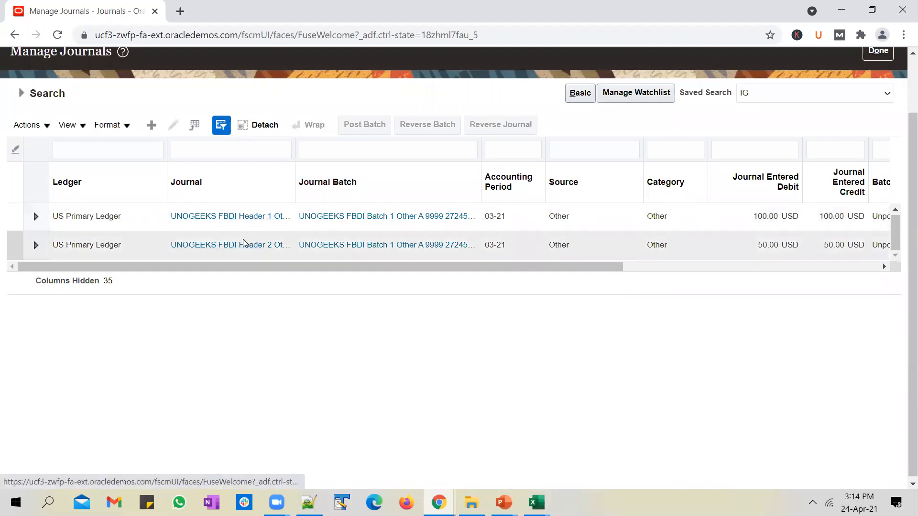
click(352, 219)
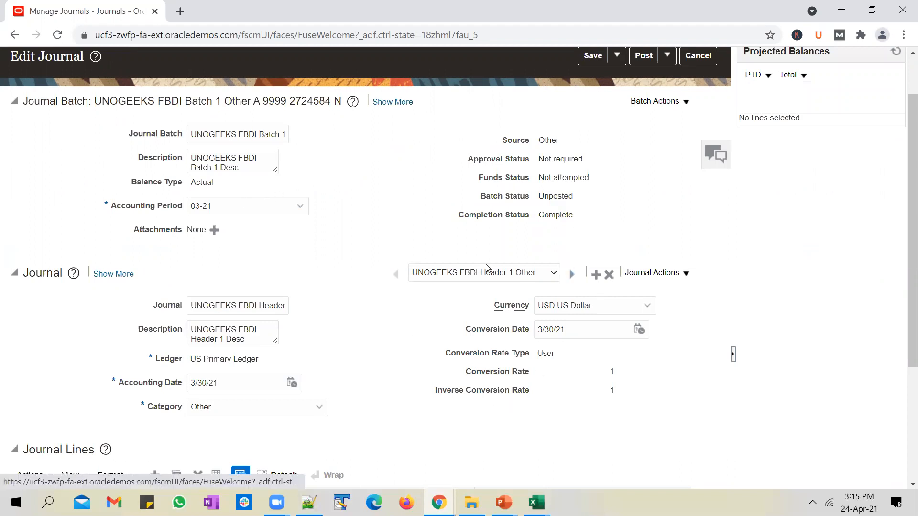
click(573, 276)
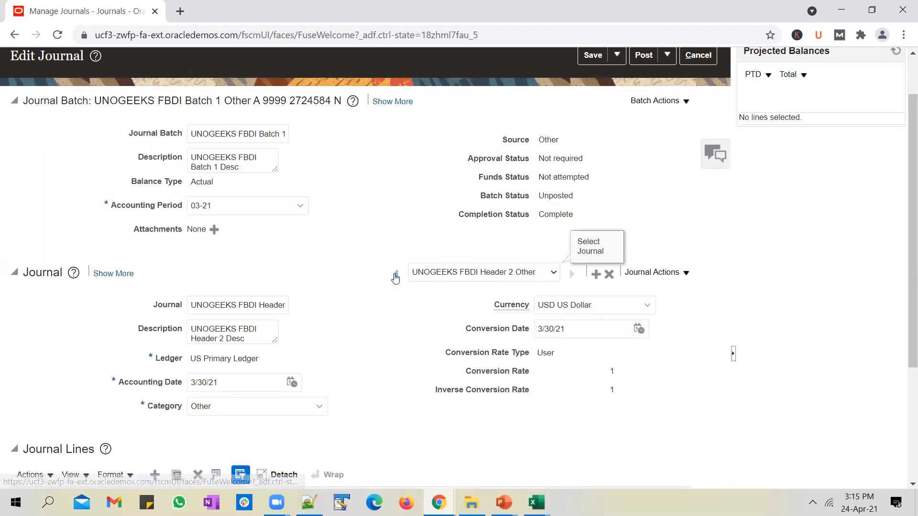
scroll(515, 306, down, 3)
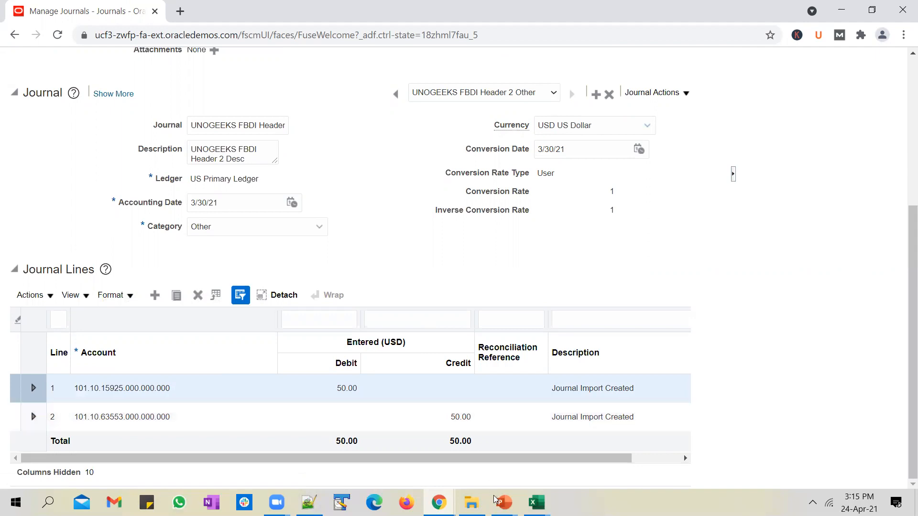
Switch to the PowerPoint presentation showing the FBDI Process in ERP Cloud slide.
mouse_move(505, 503)
click(554, 465)
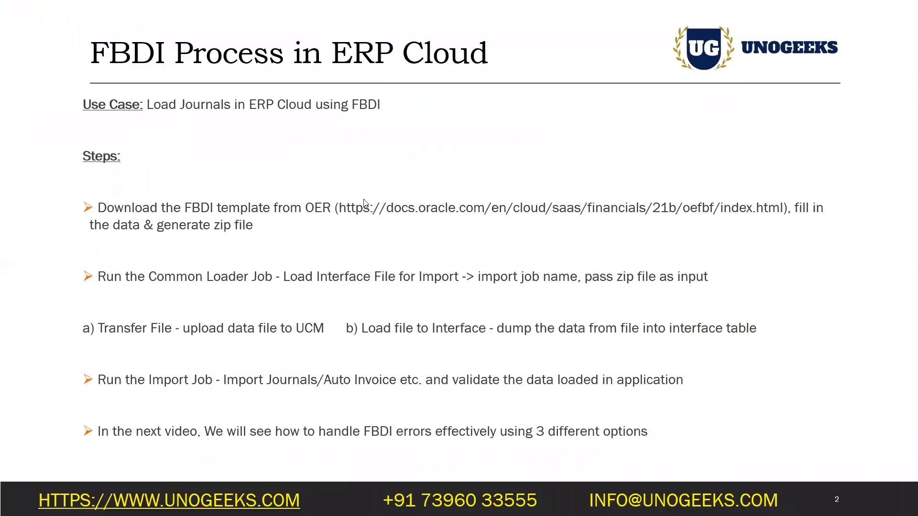